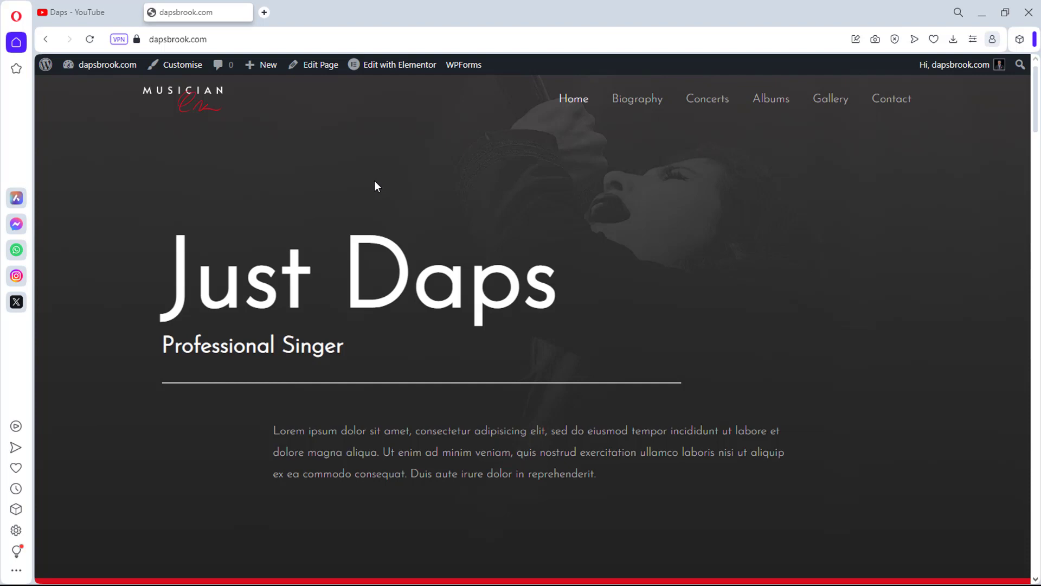
Step: Go from the live site to the WordPress dashboard and open the page for adding new plugins
{"action": "mouse_move", "coordinate": [98, 67]}
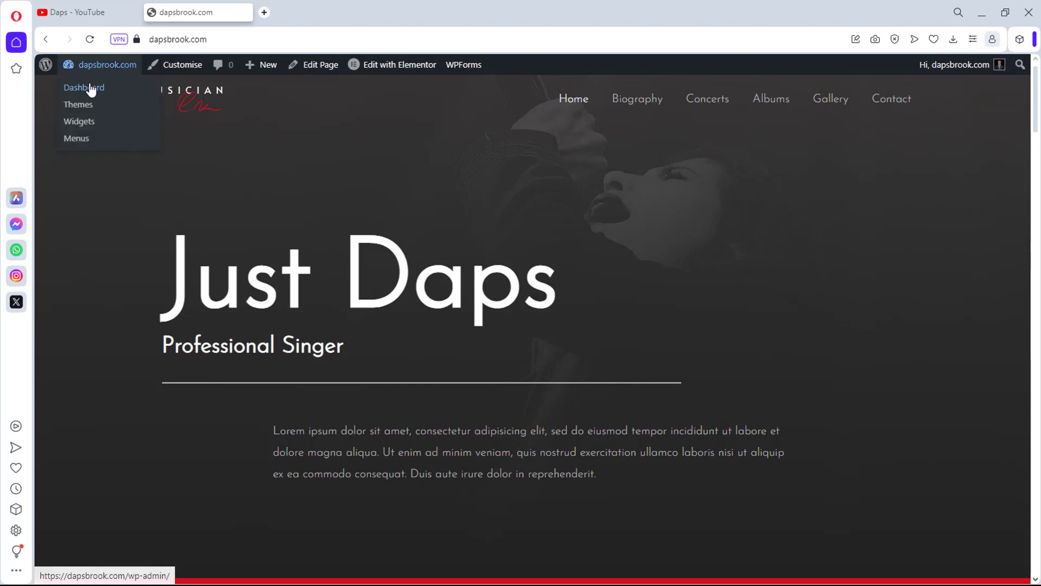
{"action": "left_click", "coordinate": [89, 91]}
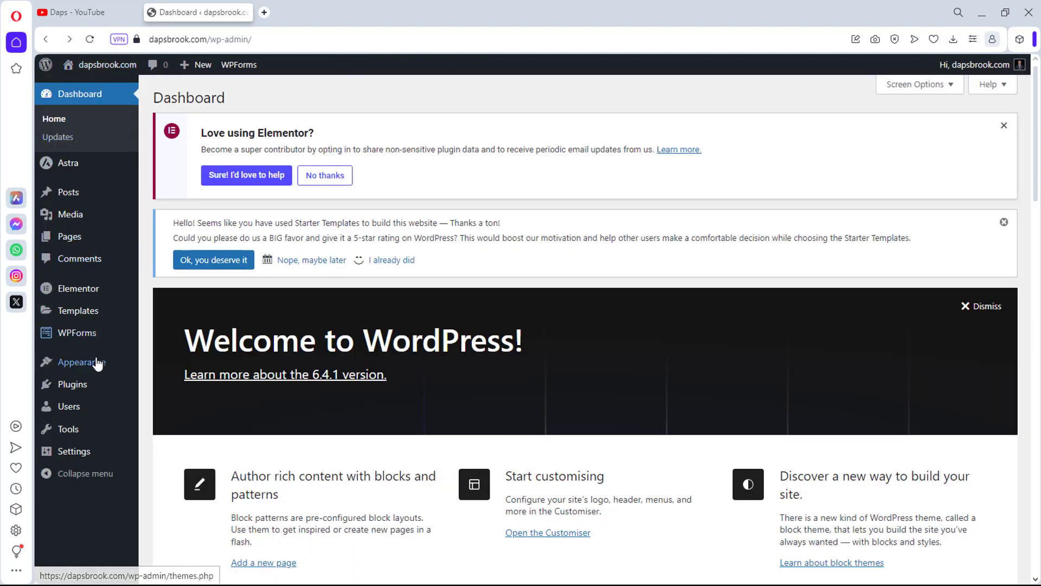
{"action": "mouse_move", "coordinate": [87, 385]}
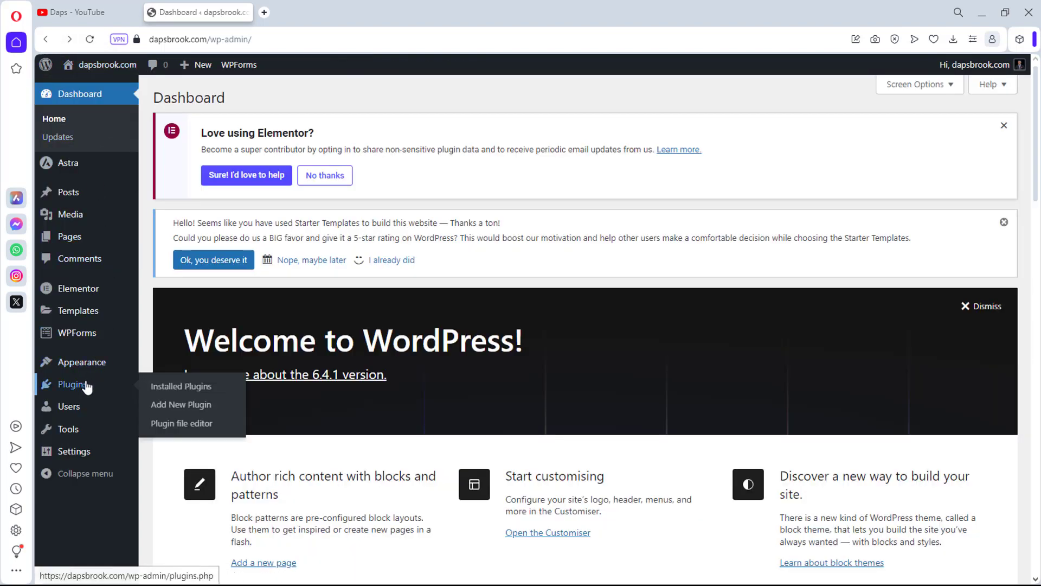
{"action": "left_click", "coordinate": [154, 405]}
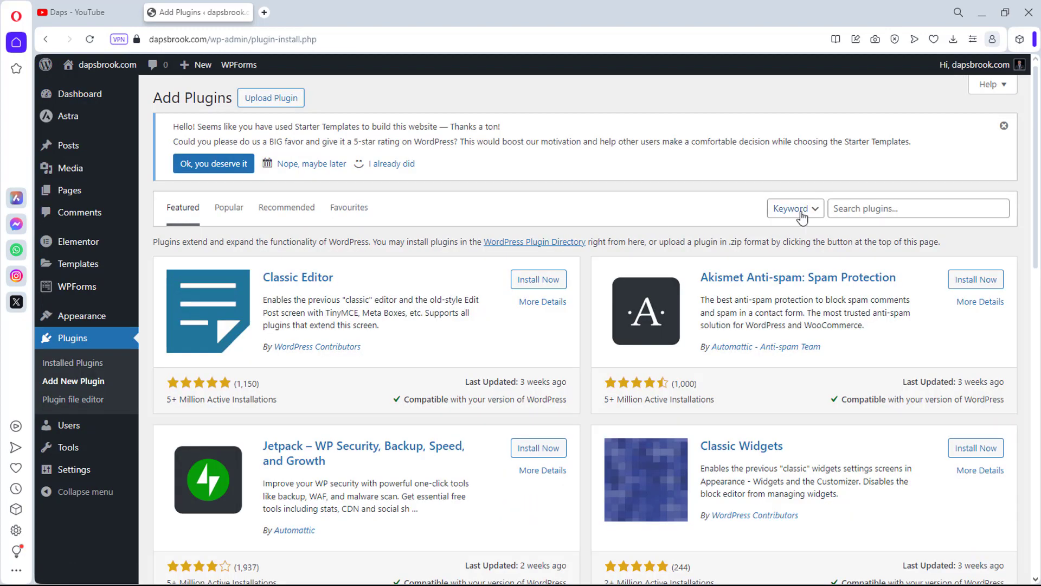
Step: Search the plugin directory for "login/signup popup", then install and activate the Login/Signup Popup plugin by XootiX
{"action": "left_click", "coordinate": [843, 209]}
{"action": "type", "text": "login/signup popup"}
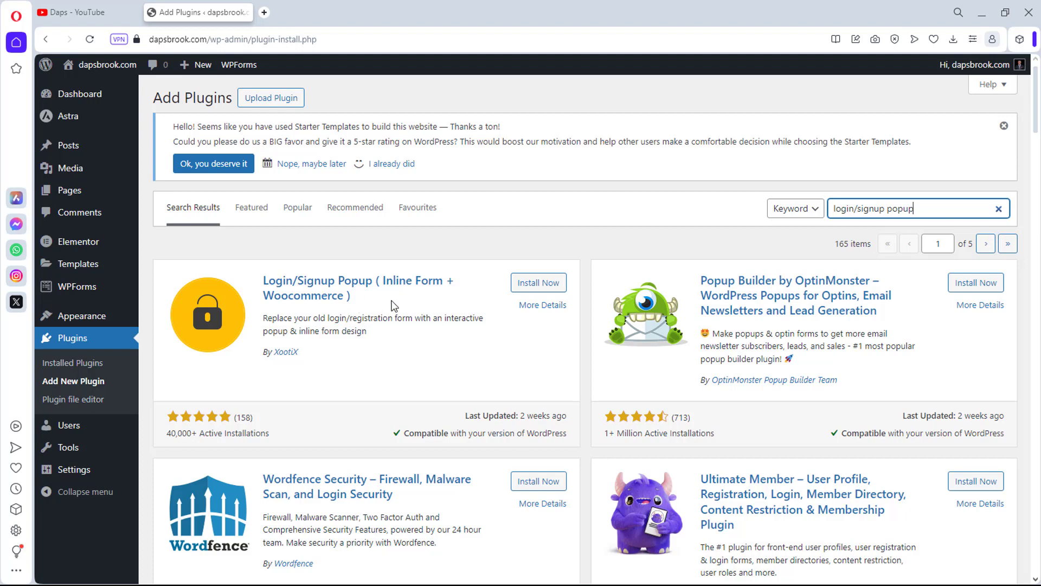
{"action": "left_click", "coordinate": [538, 287]}
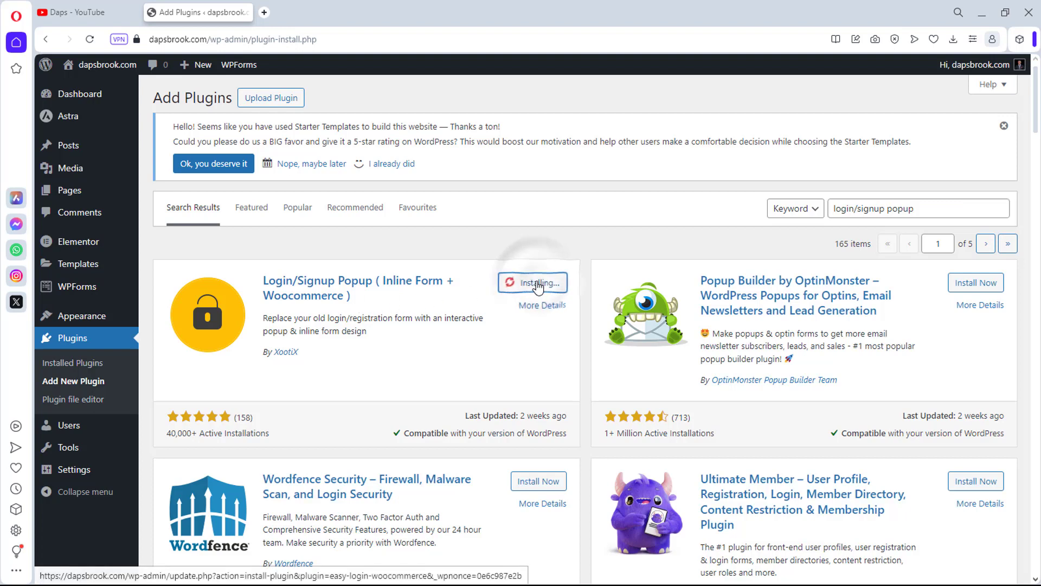
{"action": "left_click", "coordinate": [540, 288]}
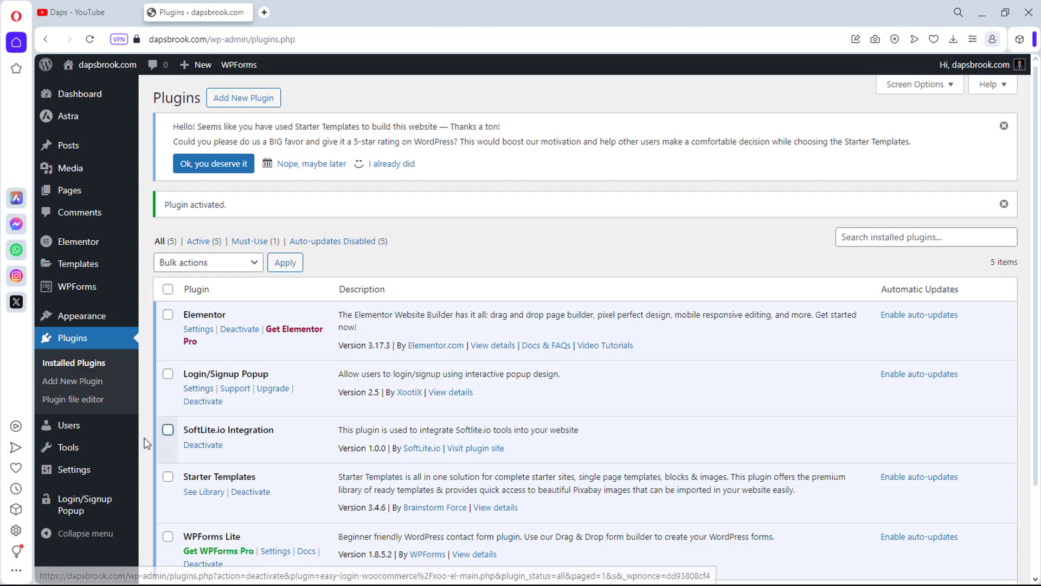
Step: Open the Login/Signup Popup settings and review the general options, including user roles, redirects, popup forms, auto-open behaviour and texts
{"action": "mouse_move", "coordinate": [83, 505]}
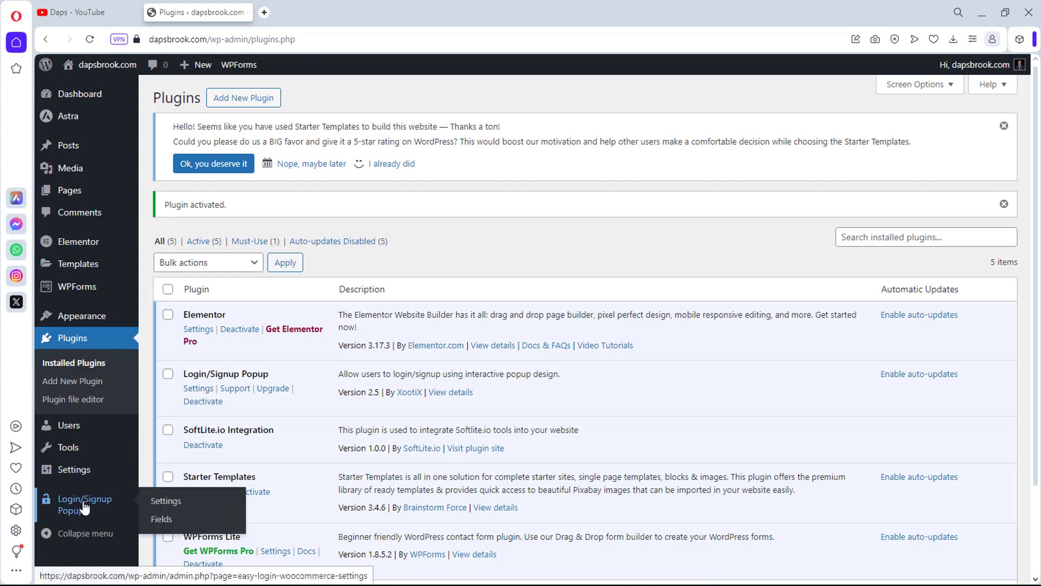
{"action": "left_click", "coordinate": [167, 502]}
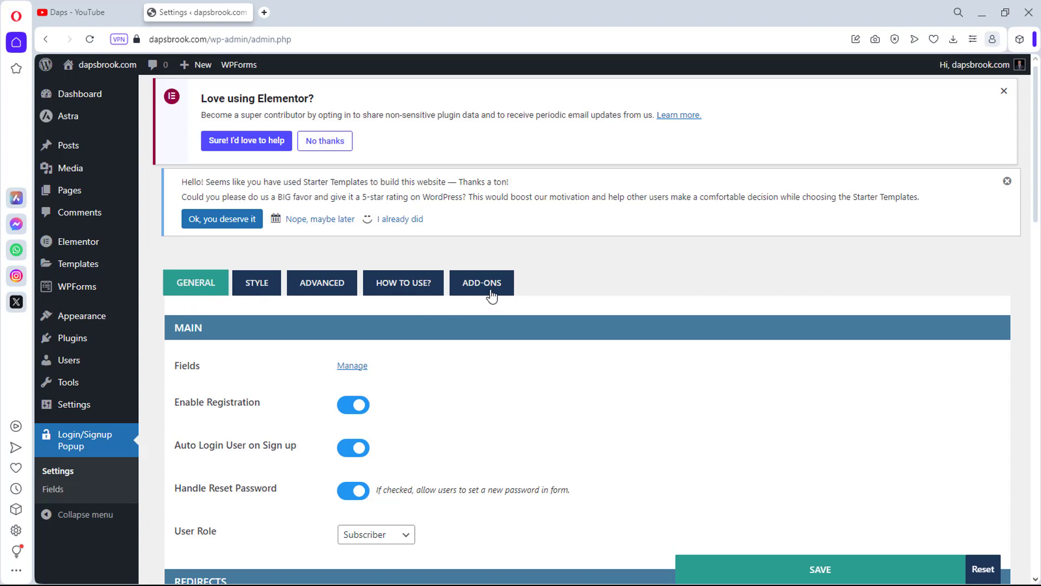
{"action": "scroll", "coordinate": [491, 297], "scroll_direction": "down", "scroll_amount": 1}
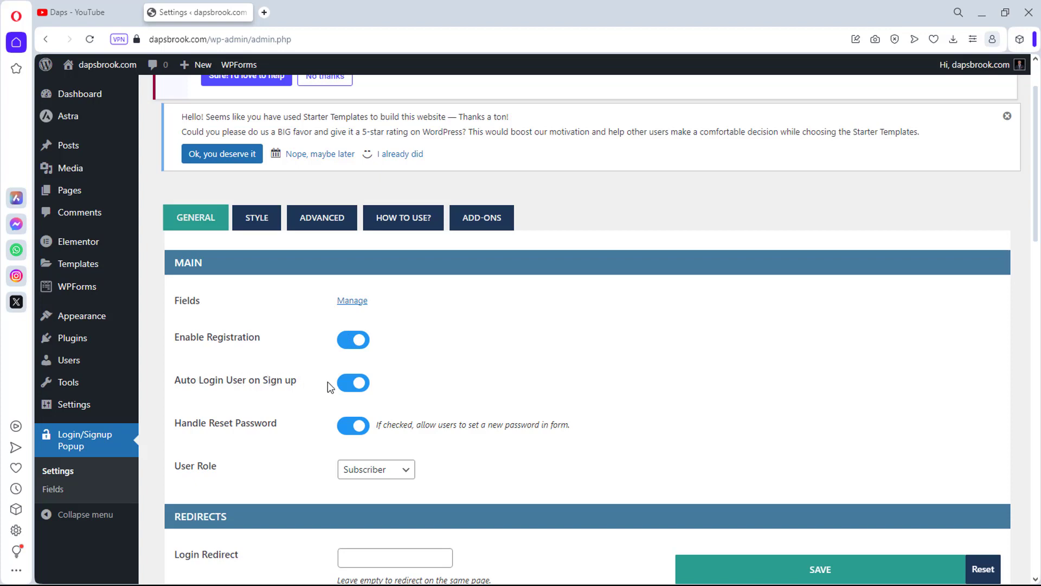
{"action": "scroll", "coordinate": [328, 383], "scroll_direction": "down", "scroll_amount": 3}
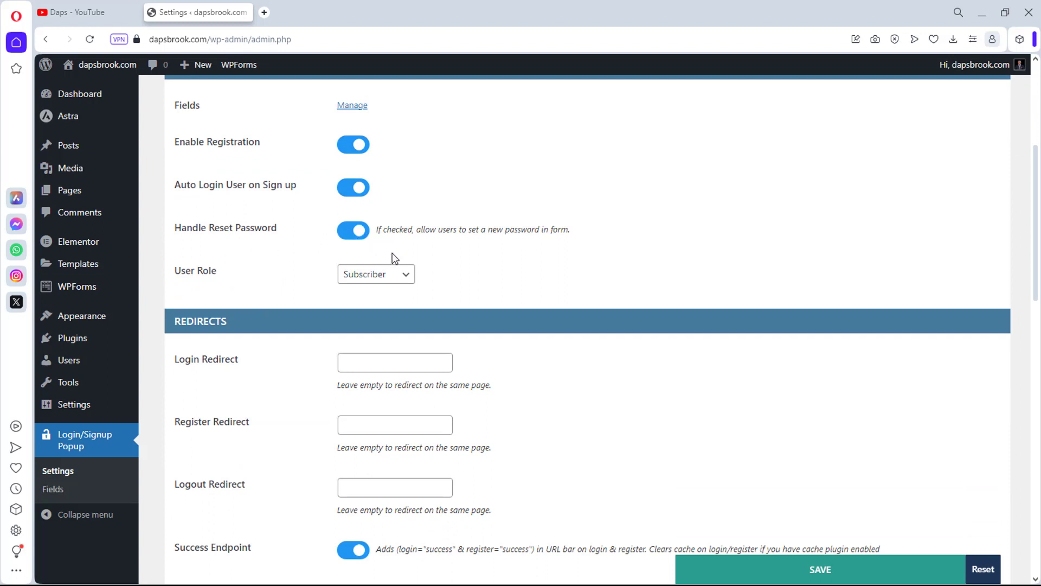
{"action": "left_click", "coordinate": [399, 276]}
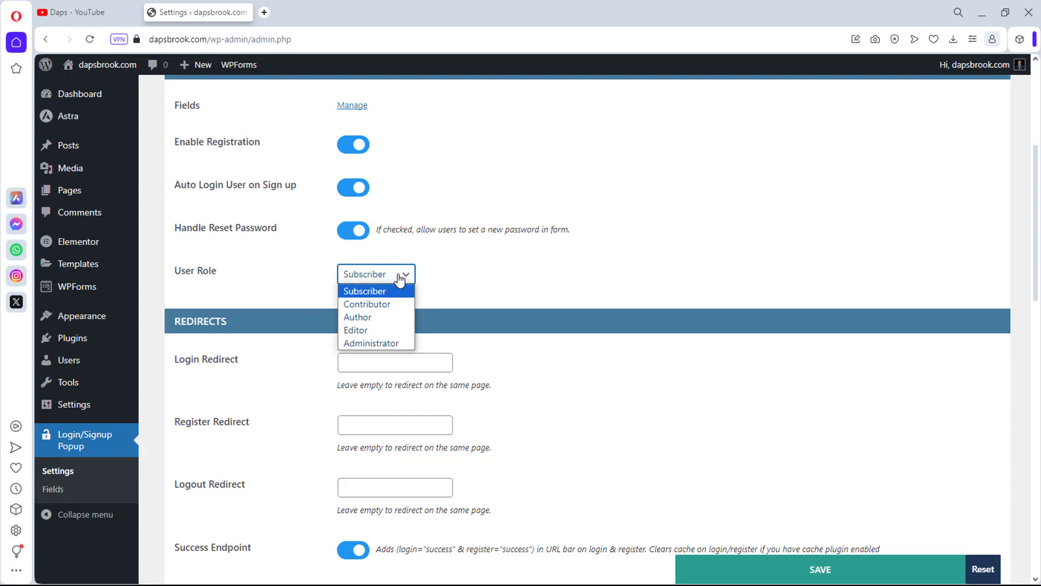
{"action": "left_click", "coordinate": [400, 276]}
{"action": "scroll", "coordinate": [398, 278], "scroll_direction": "down", "scroll_amount": 2}
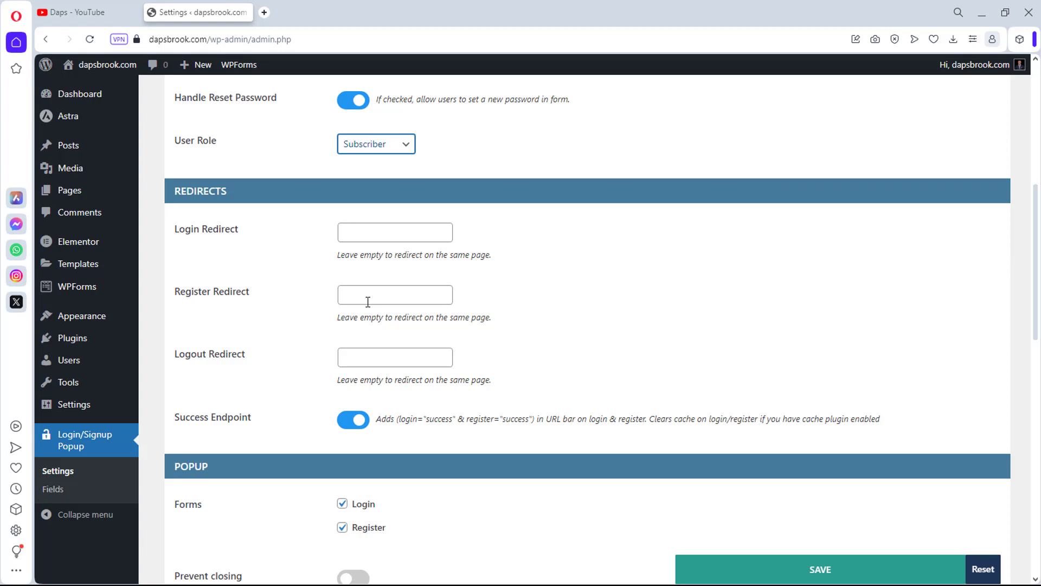
{"action": "scroll", "coordinate": [367, 301], "scroll_direction": "down", "scroll_amount": 2}
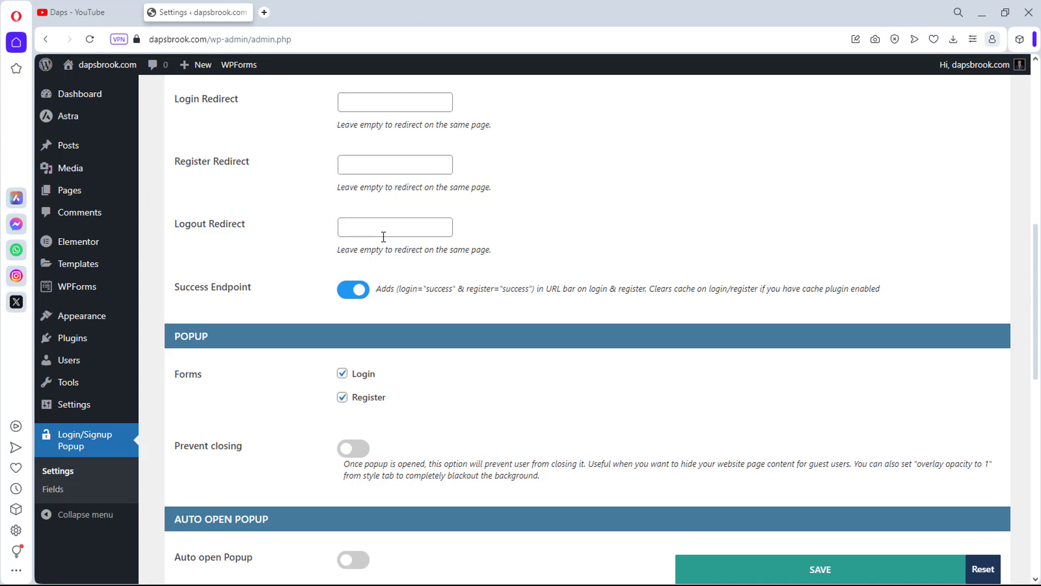
{"action": "scroll", "coordinate": [383, 237], "scroll_direction": "down", "scroll_amount": 2}
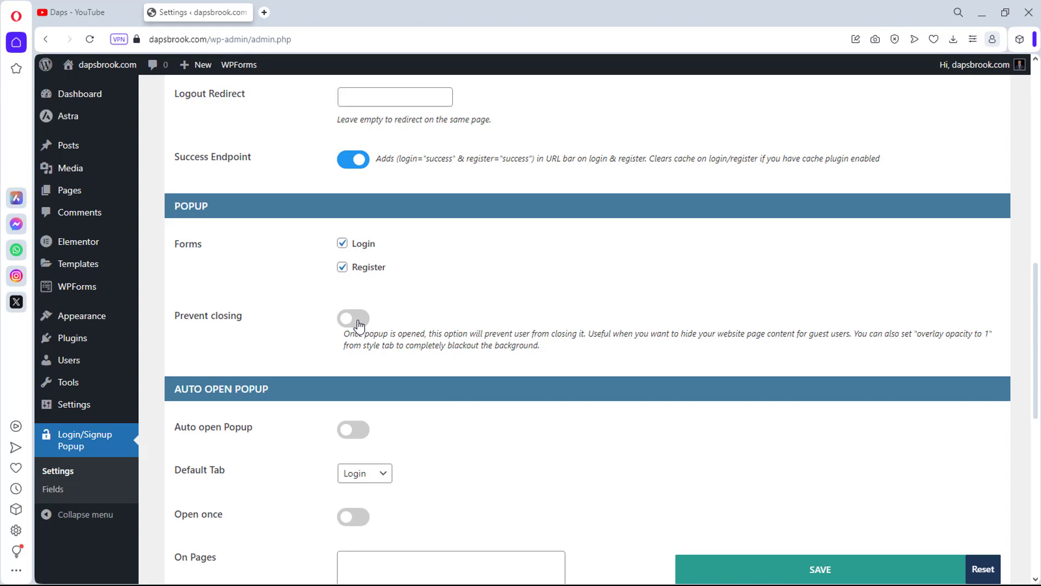
{"action": "scroll", "coordinate": [469, 301], "scroll_direction": "down", "scroll_amount": 3}
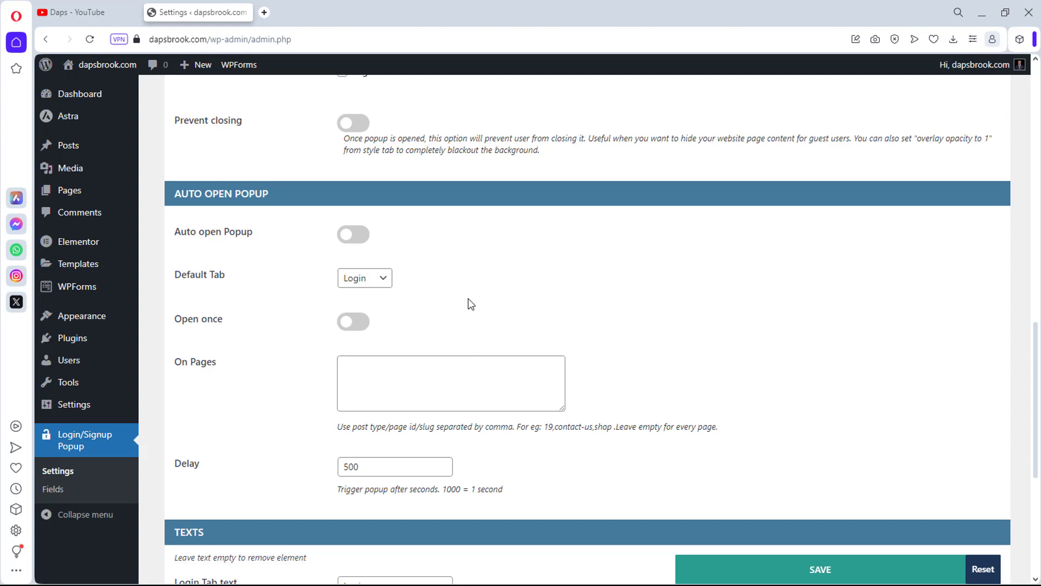
{"action": "scroll", "coordinate": [470, 304], "scroll_direction": "up", "scroll_amount": 1}
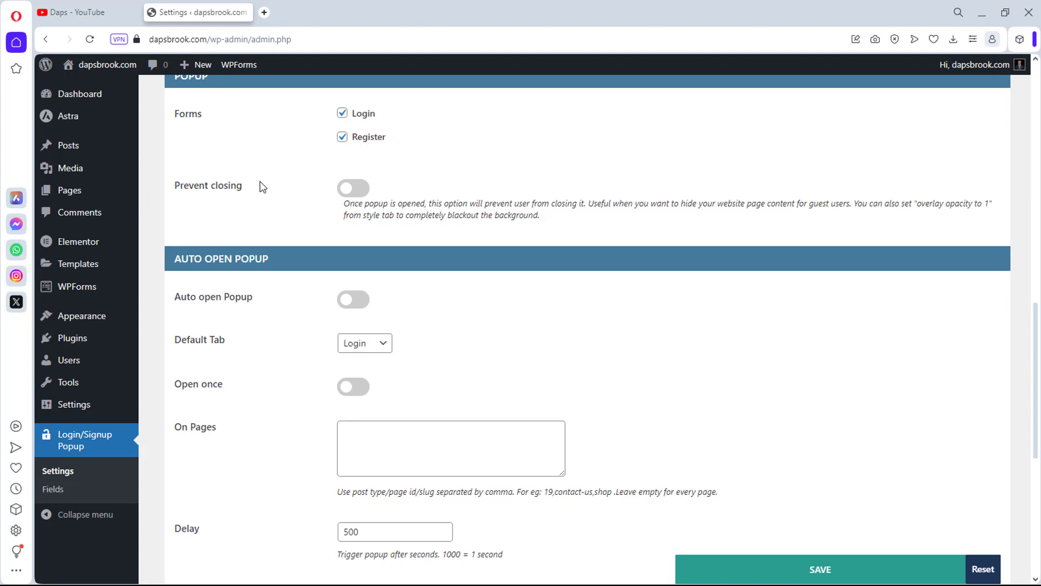
{"action": "scroll", "coordinate": [326, 191], "scroll_direction": "down", "scroll_amount": 1}
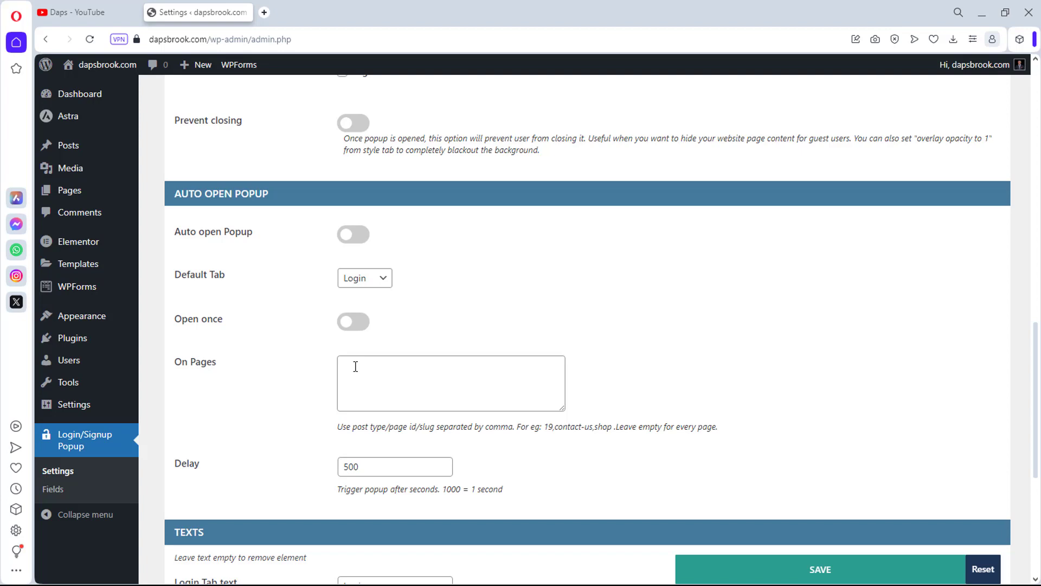
{"action": "scroll", "coordinate": [356, 367], "scroll_direction": "down", "scroll_amount": 2}
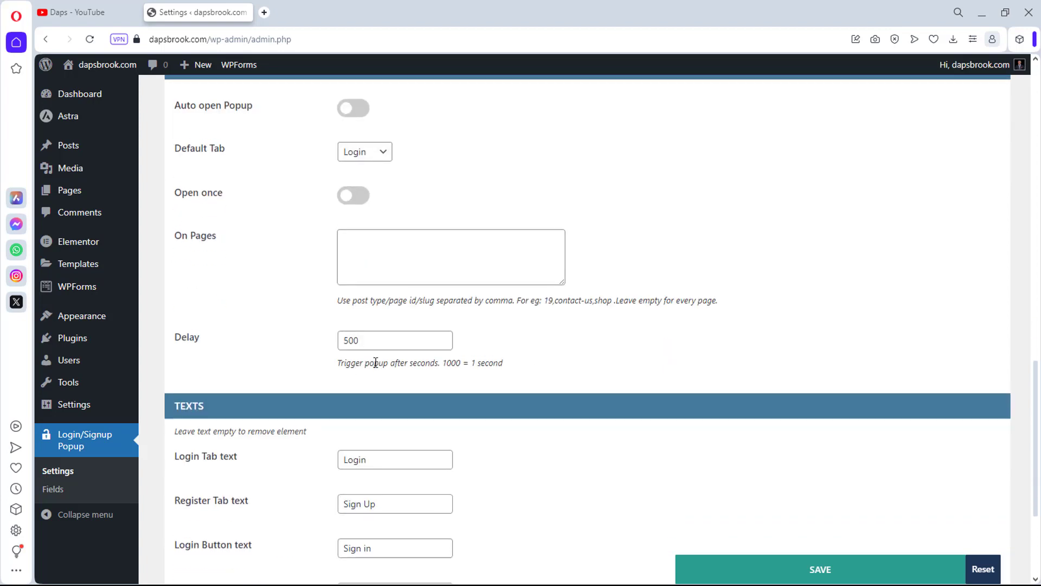
{"action": "scroll", "coordinate": [374, 361], "scroll_direction": "up", "scroll_amount": 3}
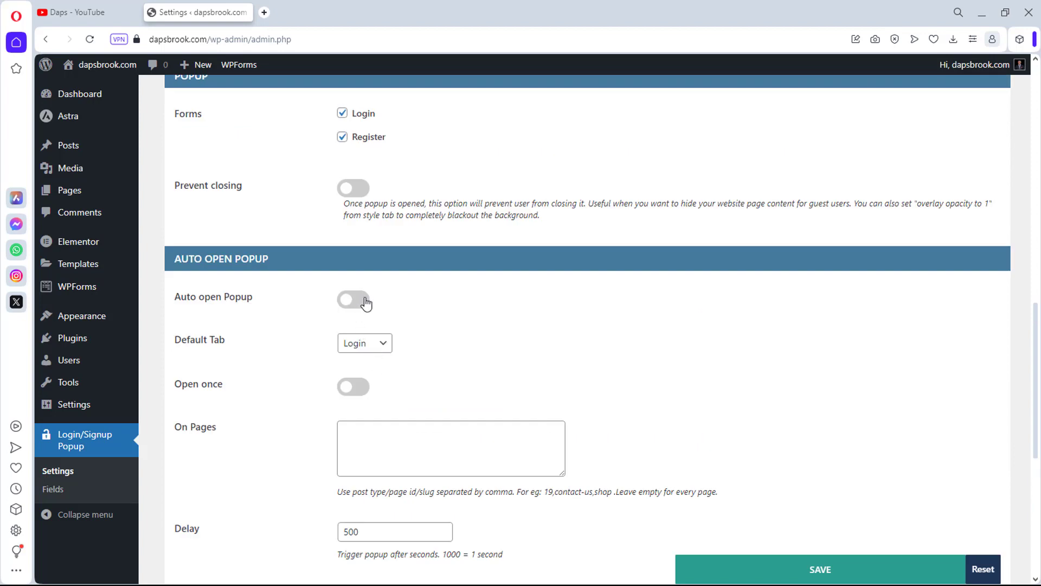
{"action": "scroll", "coordinate": [439, 305], "scroll_direction": "down", "scroll_amount": 4}
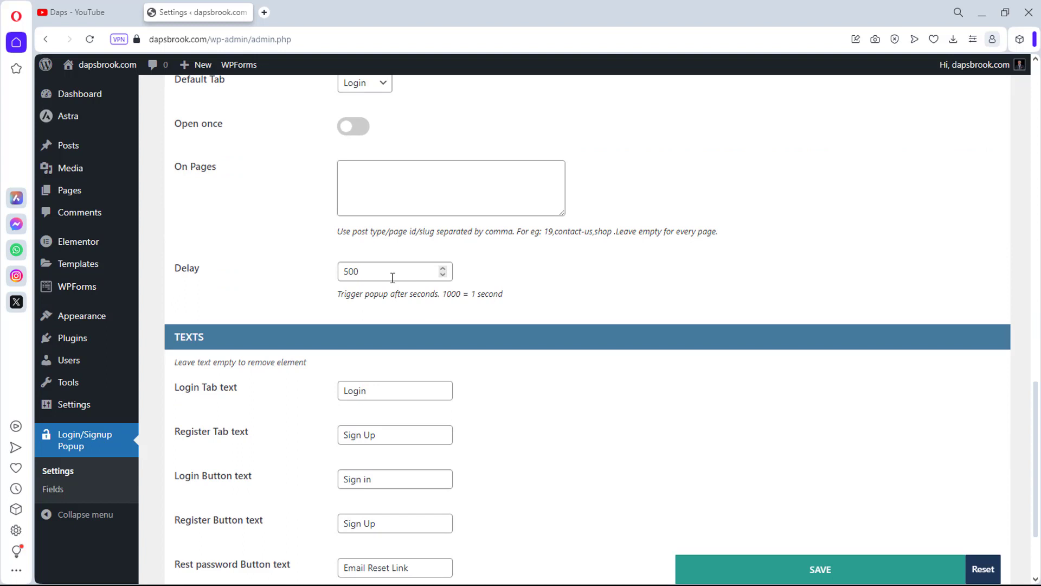
{"action": "scroll", "coordinate": [393, 277], "scroll_direction": "down", "scroll_amount": 2}
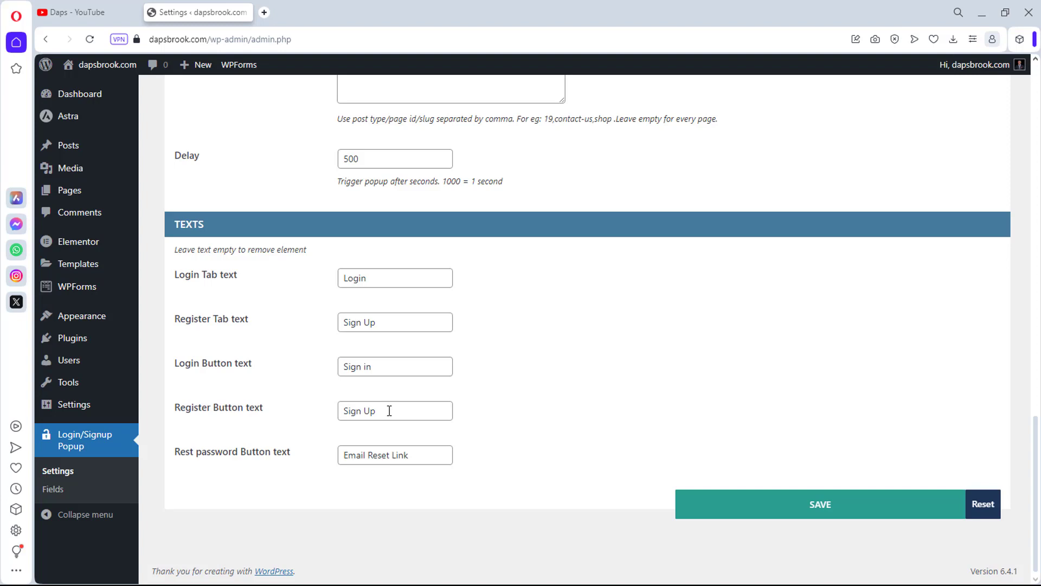
{"action": "scroll", "coordinate": [389, 411], "scroll_direction": "up", "scroll_amount": 9}
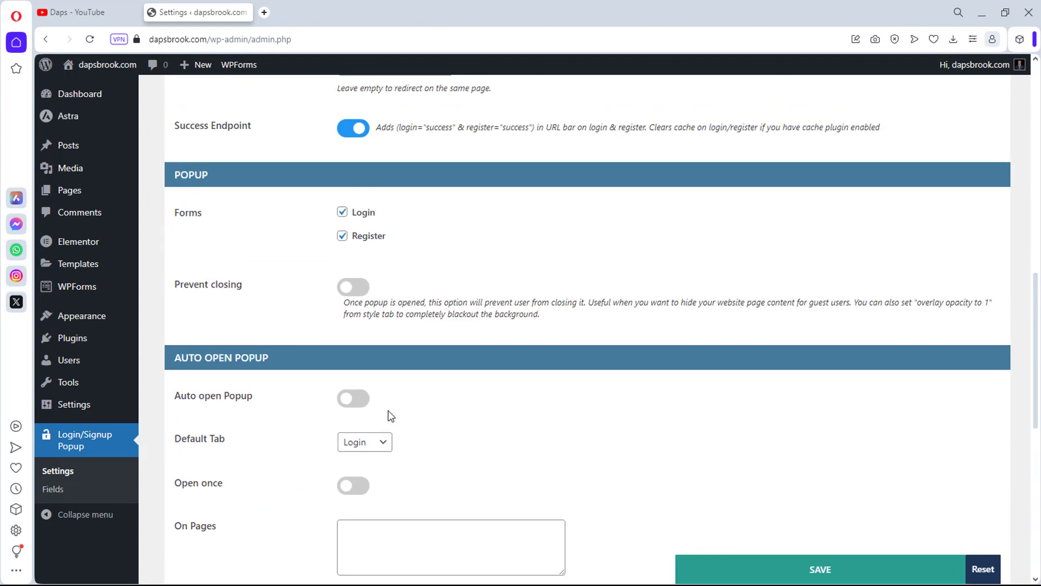
{"action": "scroll", "coordinate": [389, 416], "scroll_direction": "up", "scroll_amount": 10}
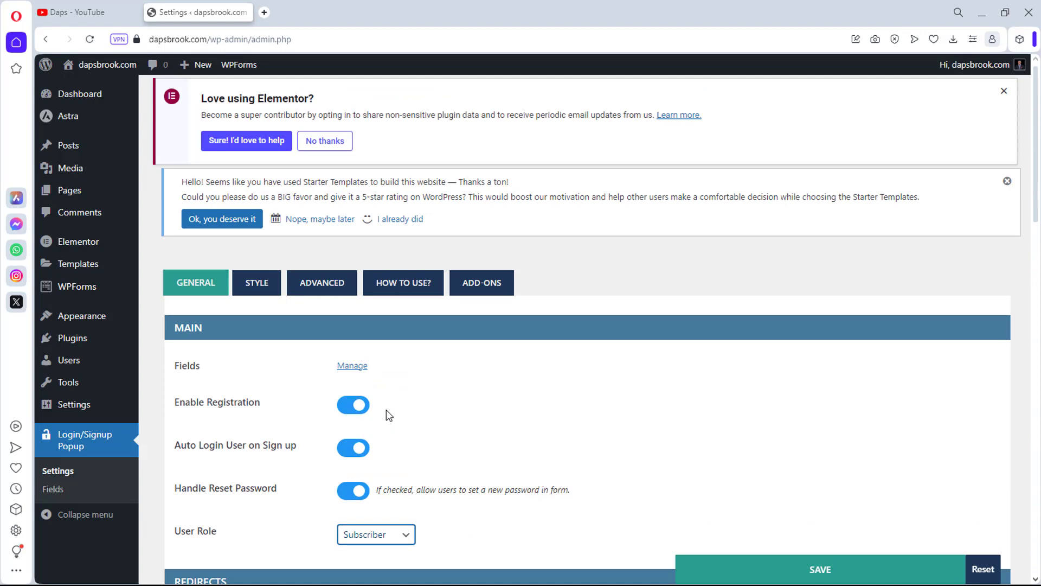
Step: Review the plugin's style options for the popup and its buttons, plus the advanced Custom CSS setting
{"action": "left_click", "coordinate": [253, 282]}
{"action": "scroll", "coordinate": [488, 353], "scroll_direction": "down", "scroll_amount": 3}
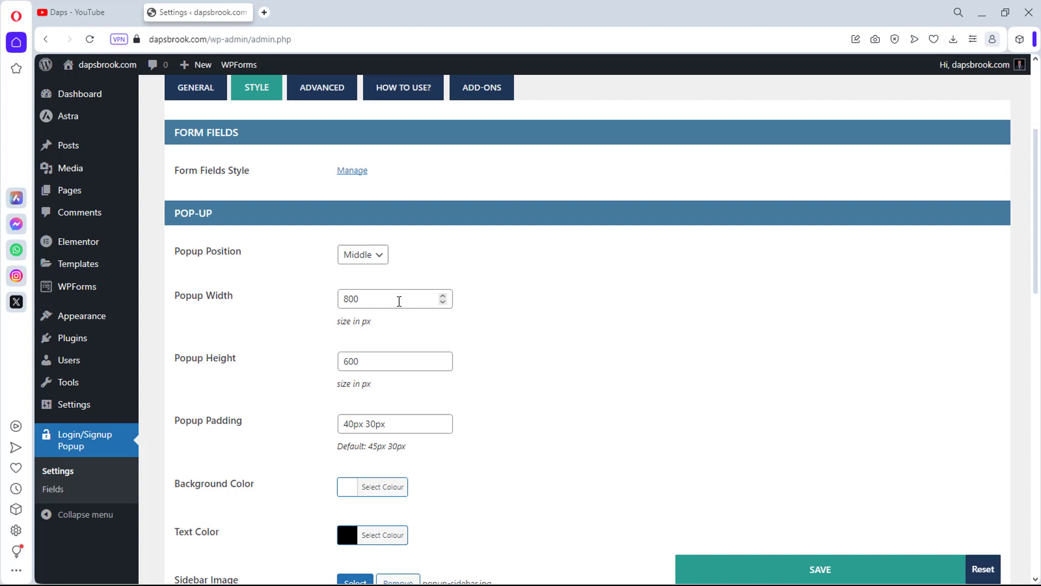
{"action": "scroll", "coordinate": [400, 302], "scroll_direction": "down", "scroll_amount": 2}
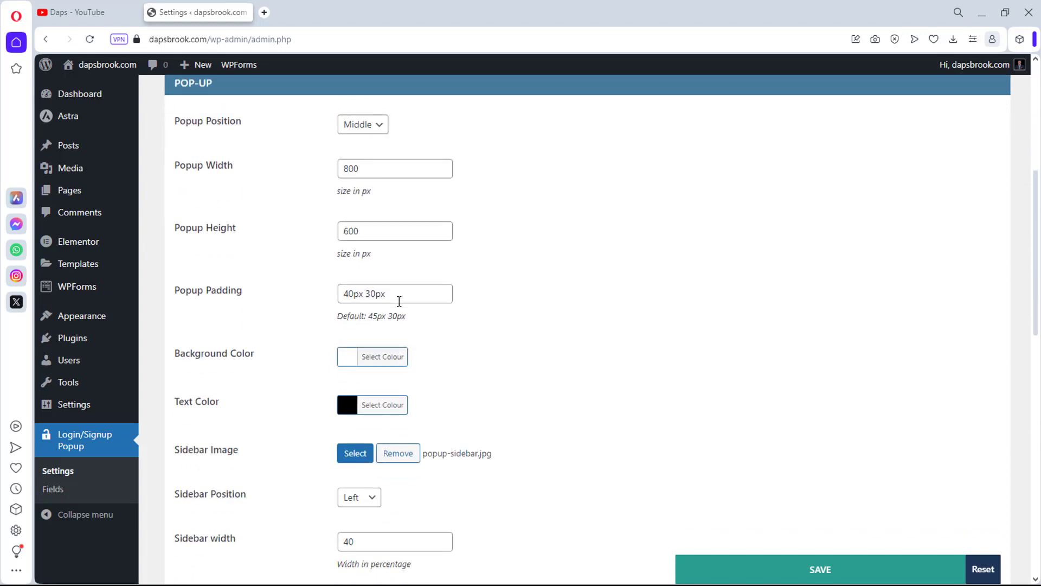
{"action": "scroll", "coordinate": [399, 302], "scroll_direction": "down", "scroll_amount": 2}
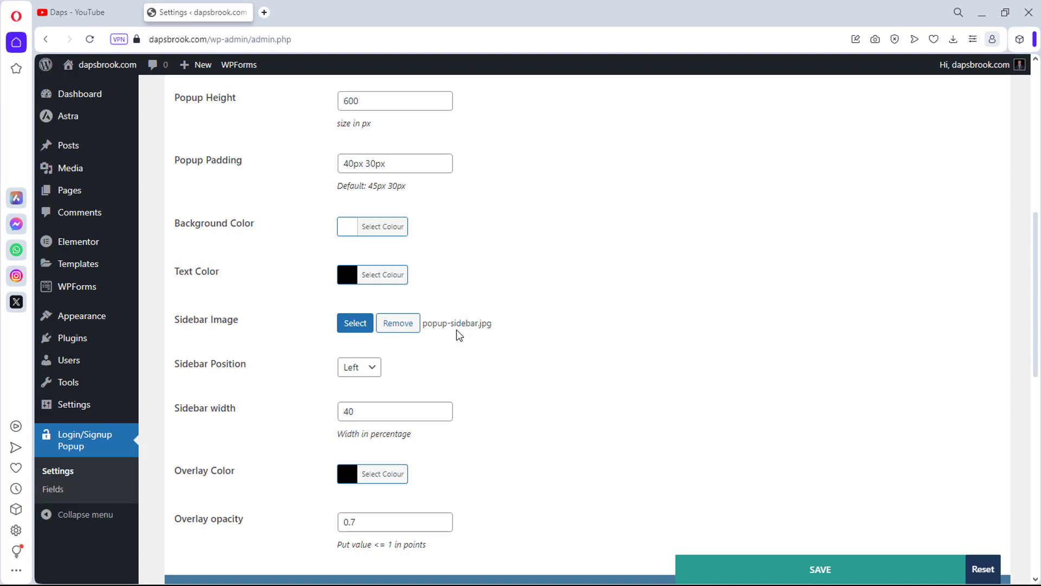
{"action": "scroll", "coordinate": [458, 335], "scroll_direction": "down", "scroll_amount": 8}
{"action": "scroll", "coordinate": [453, 332], "scroll_direction": "down", "scroll_amount": 2}
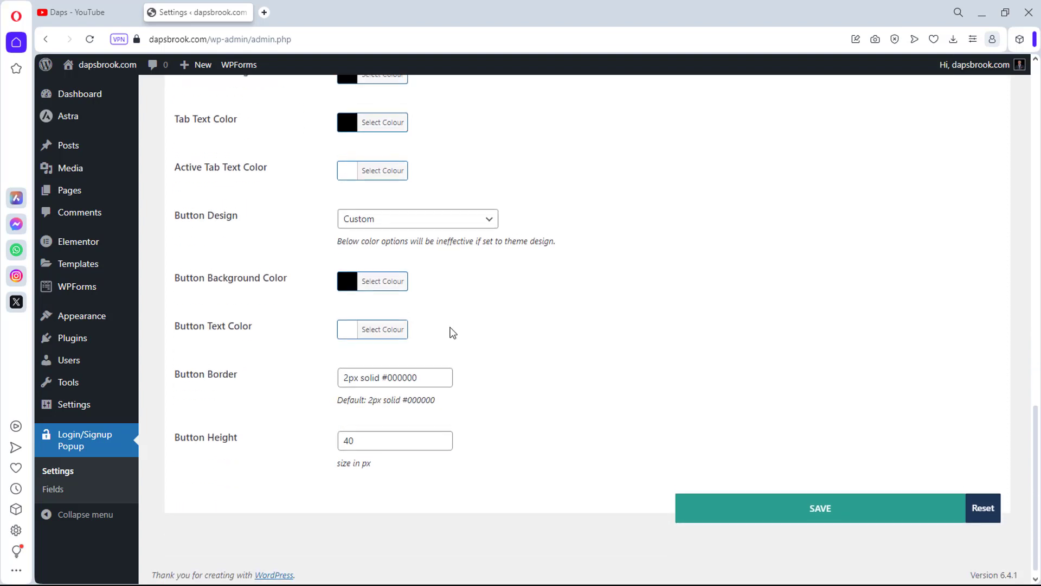
{"action": "scroll", "coordinate": [453, 333], "scroll_direction": "up", "scroll_amount": 17}
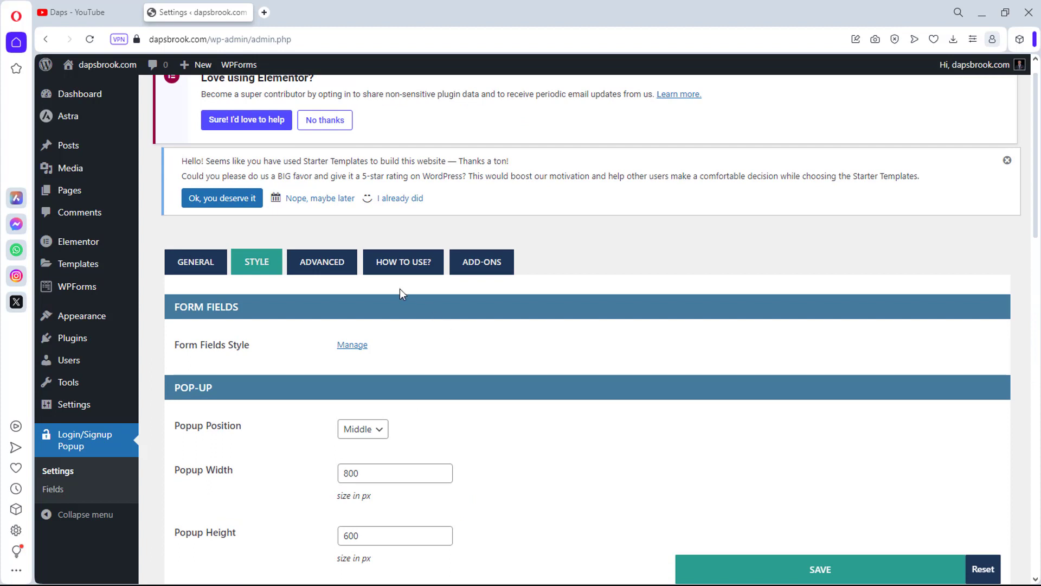
{"action": "left_click", "coordinate": [332, 268]}
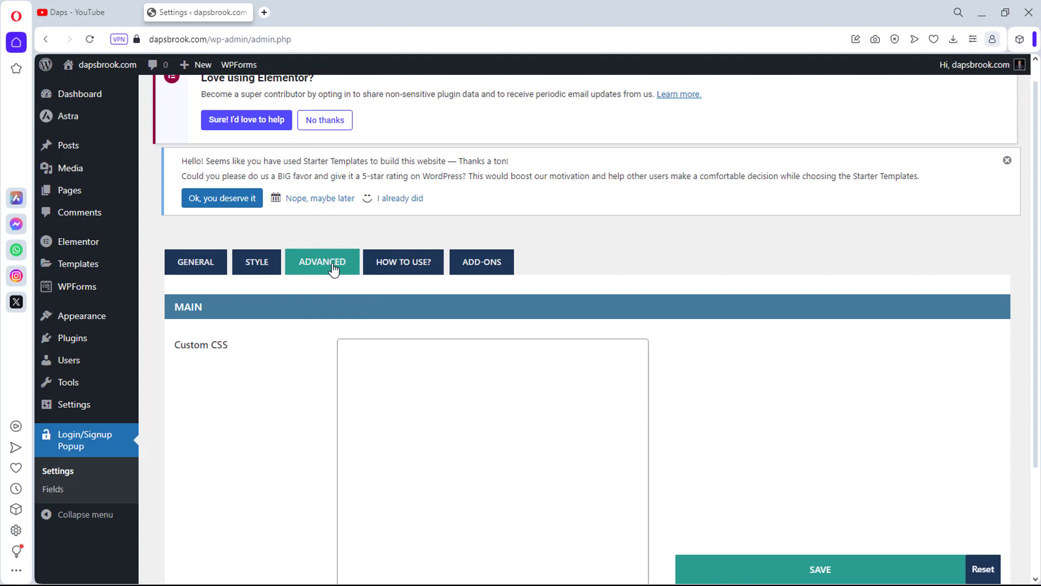
{"action": "scroll", "coordinate": [339, 271], "scroll_direction": "down", "scroll_amount": 3}
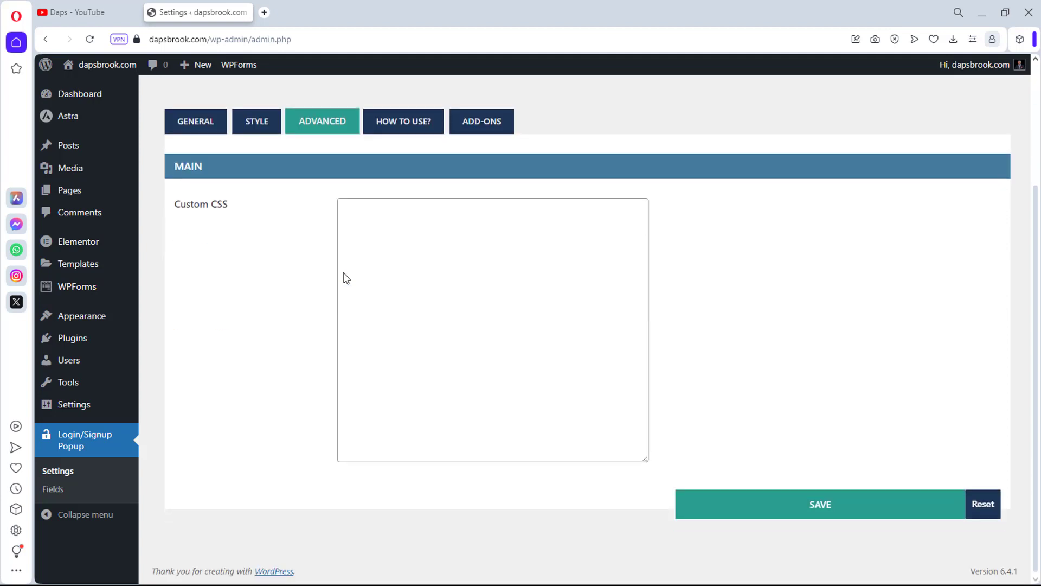
Step: Read the plugin's instructions on opening the popup and its shortcodes, and view the available add-ons
{"action": "left_click", "coordinate": [394, 125]}
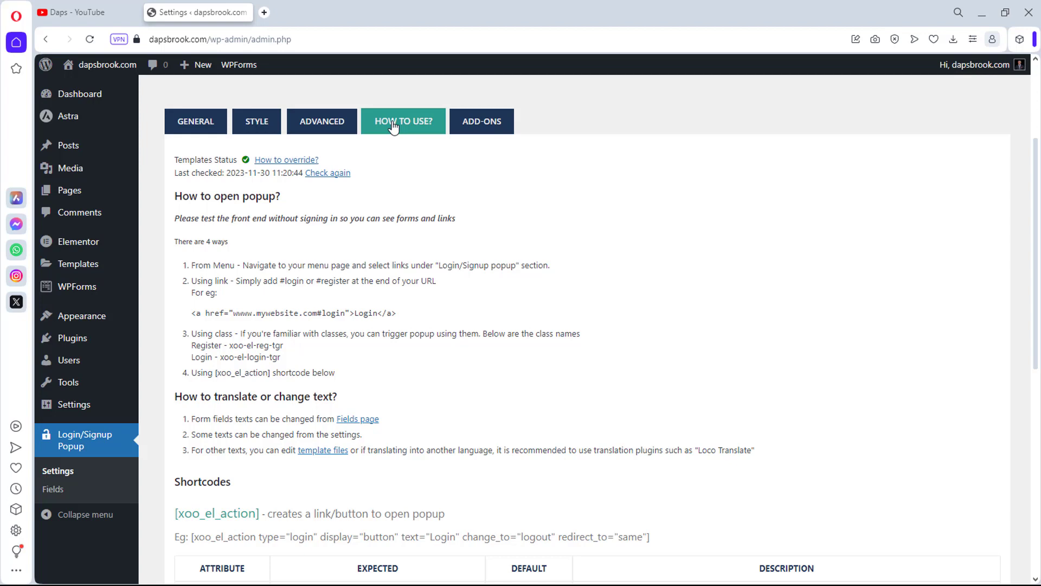
{"action": "scroll", "coordinate": [393, 126], "scroll_direction": "down", "scroll_amount": 1}
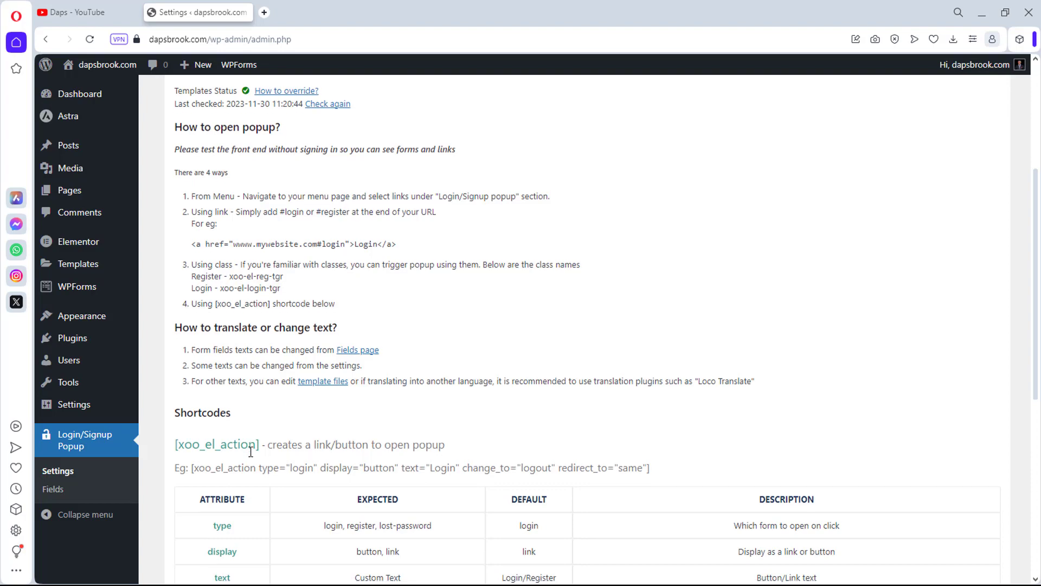
{"action": "scroll", "coordinate": [251, 452], "scroll_direction": "down", "scroll_amount": 6}
{"action": "scroll", "coordinate": [314, 250], "scroll_direction": "up", "scroll_amount": 9}
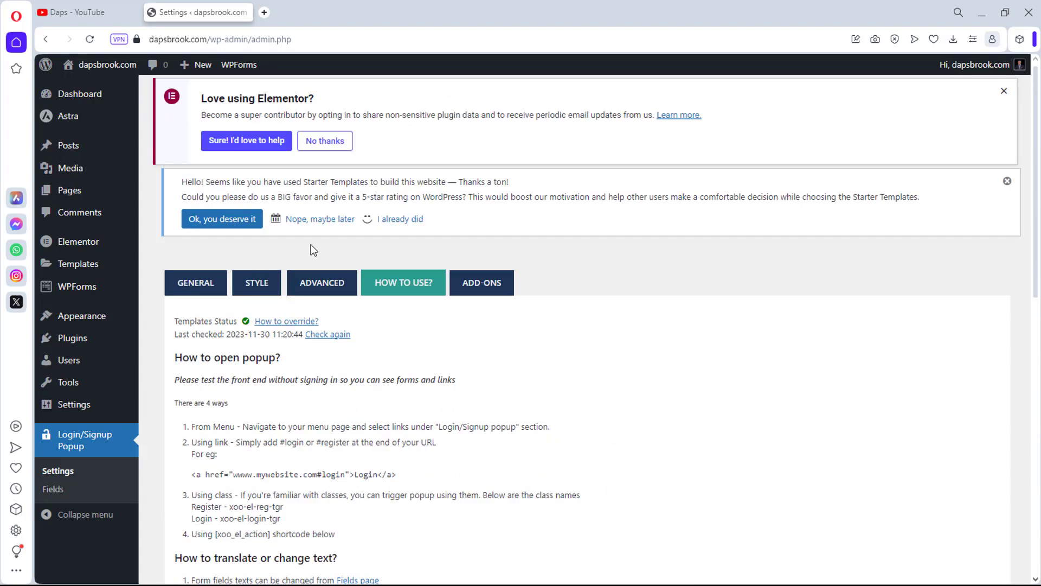
{"action": "left_click", "coordinate": [472, 283]}
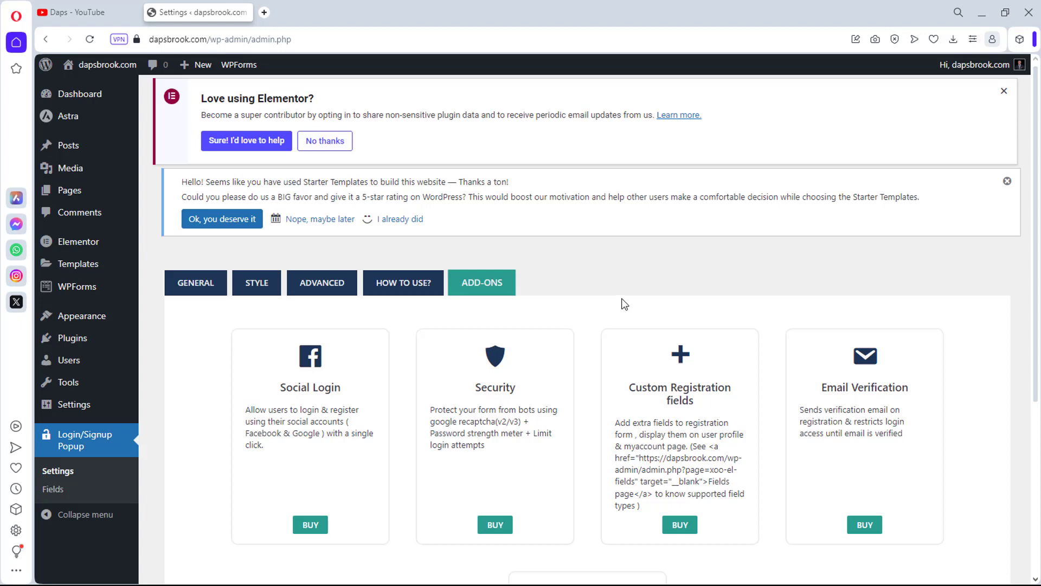
Step: Review the plugin's available add-ons, then view the form fields on its Fields page
{"action": "scroll", "coordinate": [625, 304], "scroll_direction": "down", "scroll_amount": 2}
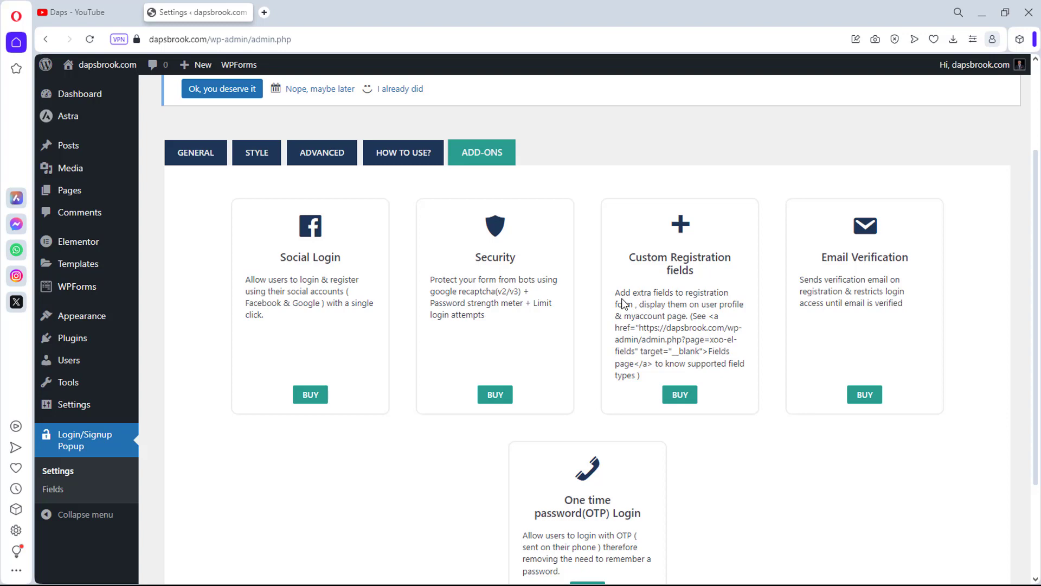
{"action": "scroll", "coordinate": [823, 374], "scroll_direction": "down", "scroll_amount": 3}
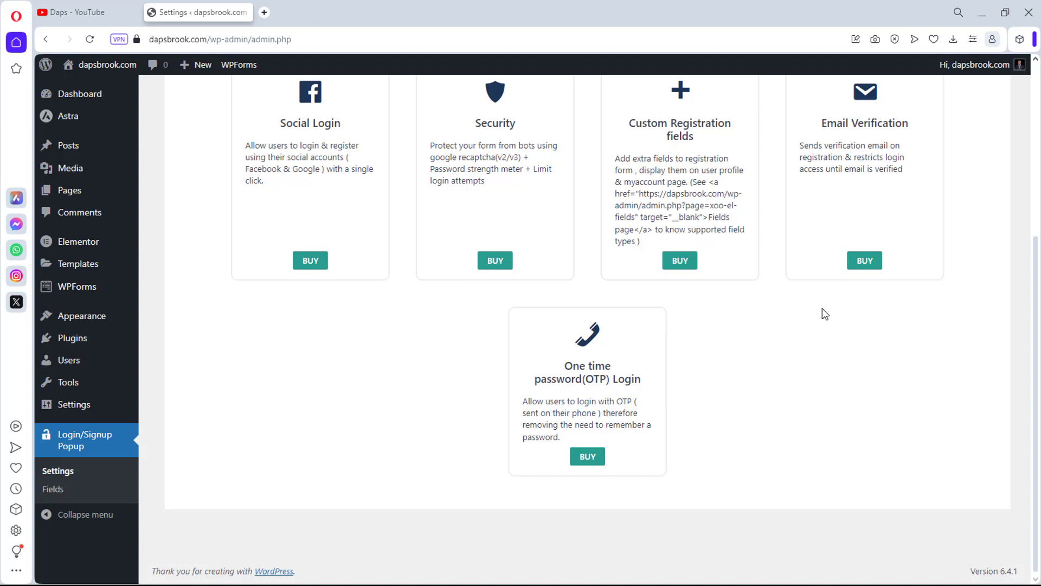
{"action": "scroll", "coordinate": [822, 308], "scroll_direction": "up", "scroll_amount": 6}
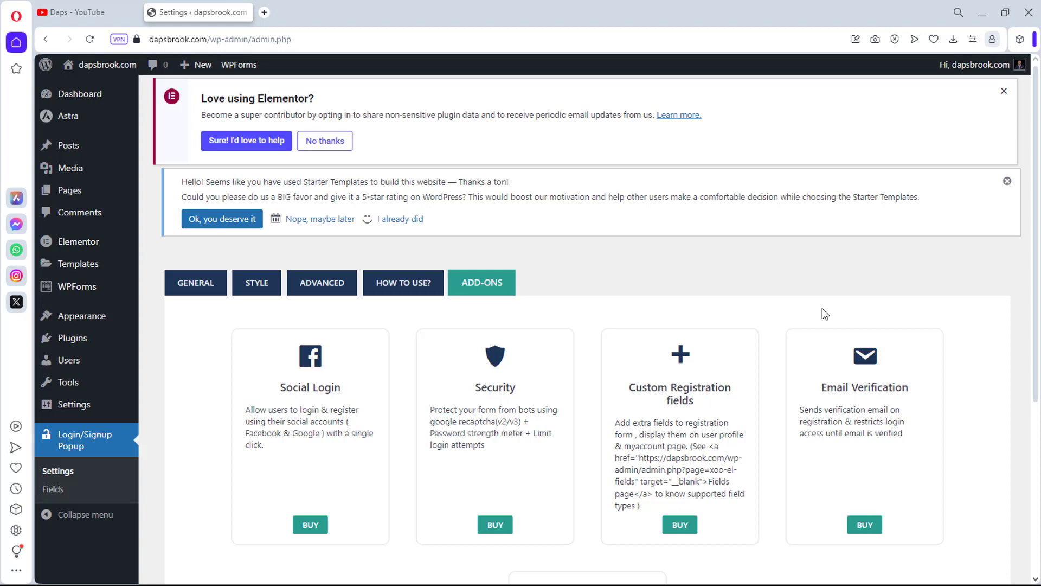
{"action": "left_click", "coordinate": [53, 490]}
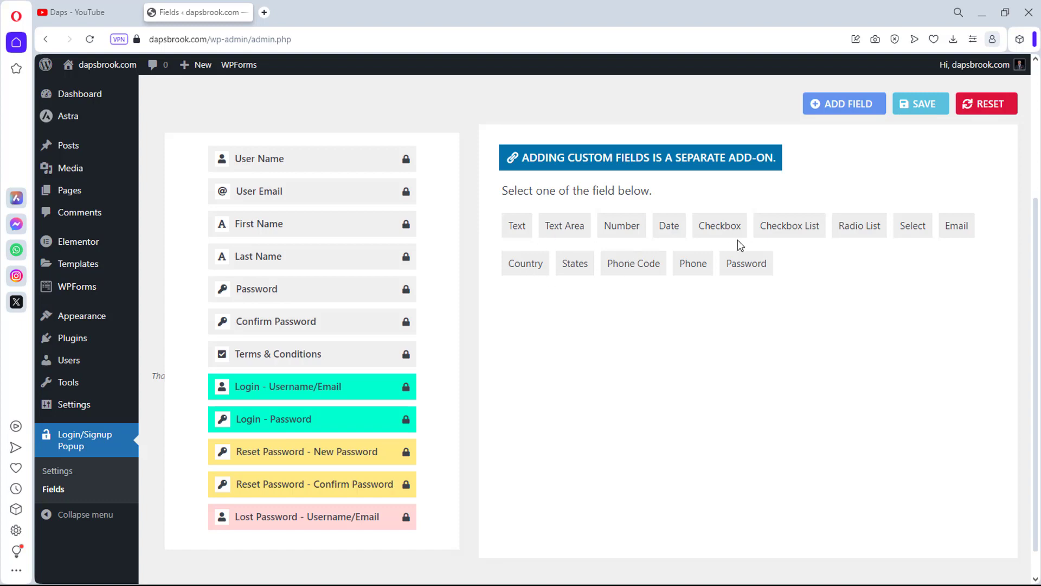
Step: Open the live site in a new browser tab and view its current navigation menu
{"action": "right_click", "coordinate": [88, 86]}
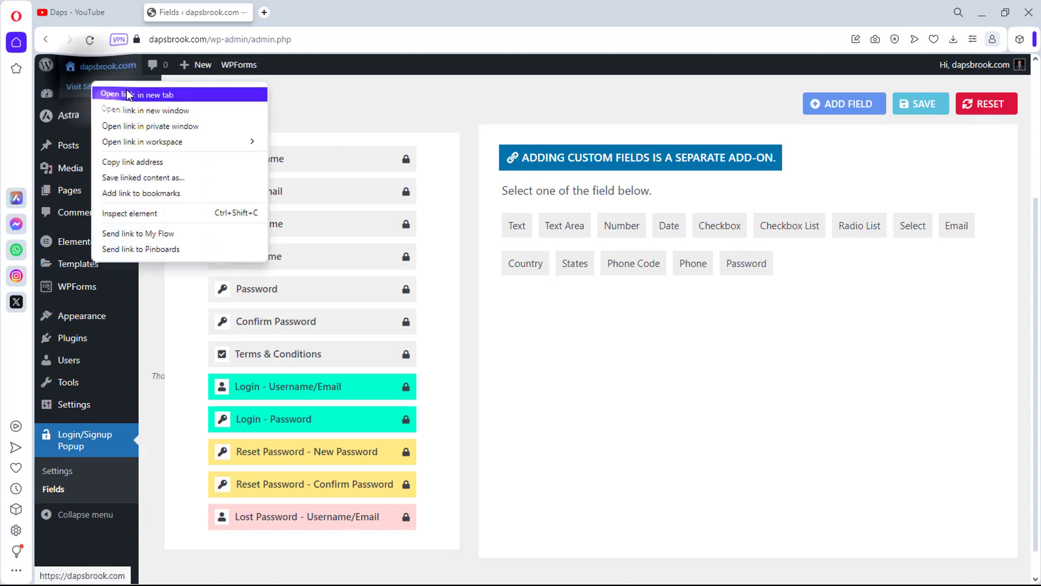
{"action": "left_click", "coordinate": [133, 92]}
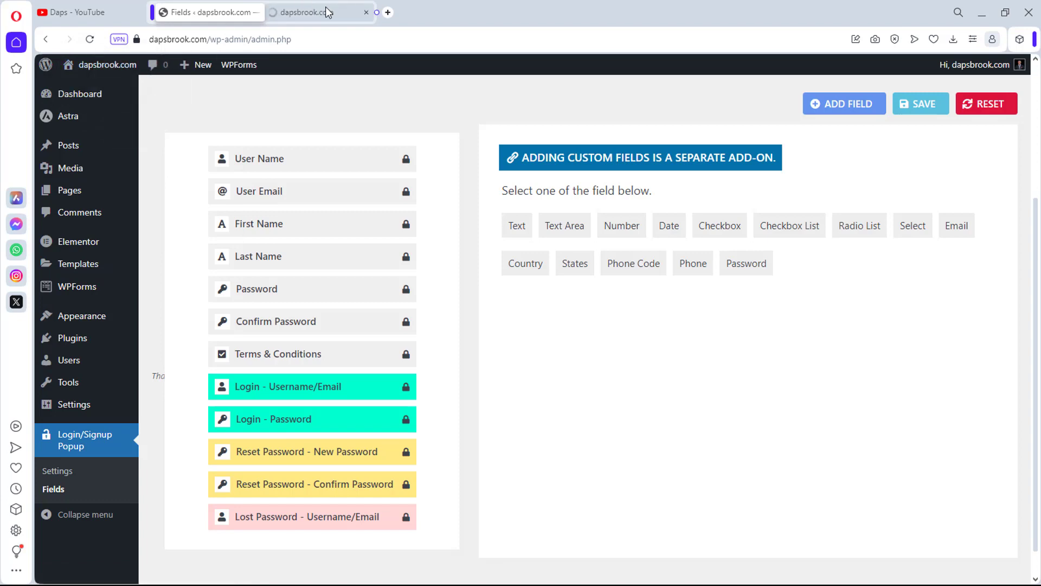
{"action": "left_click", "coordinate": [327, 11]}
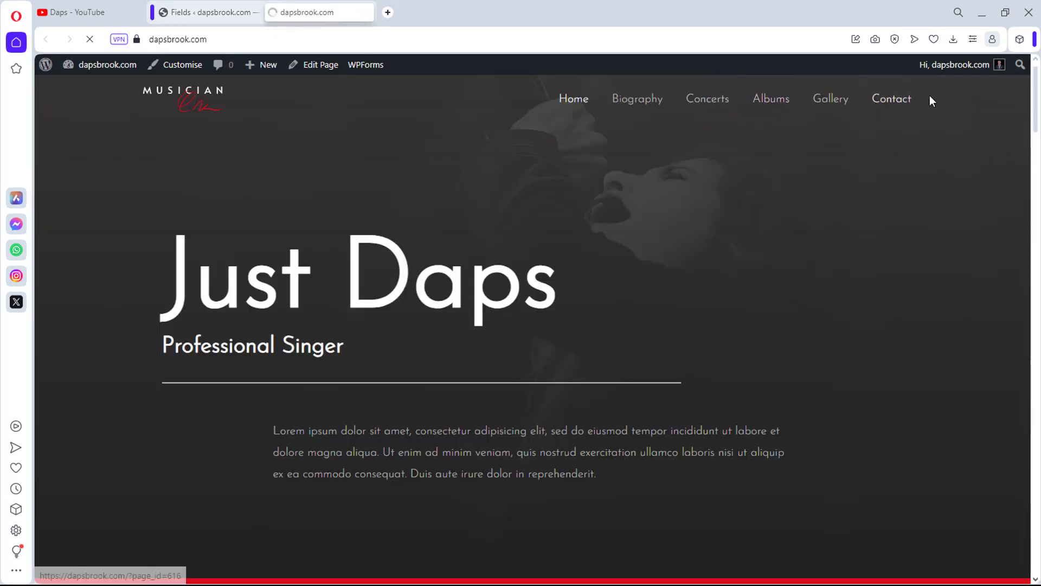
Step: Open the WordPress menu editor from the dashboard and expand the Login/Signup Popup items available for the menu
{"action": "left_click", "coordinate": [209, 12]}
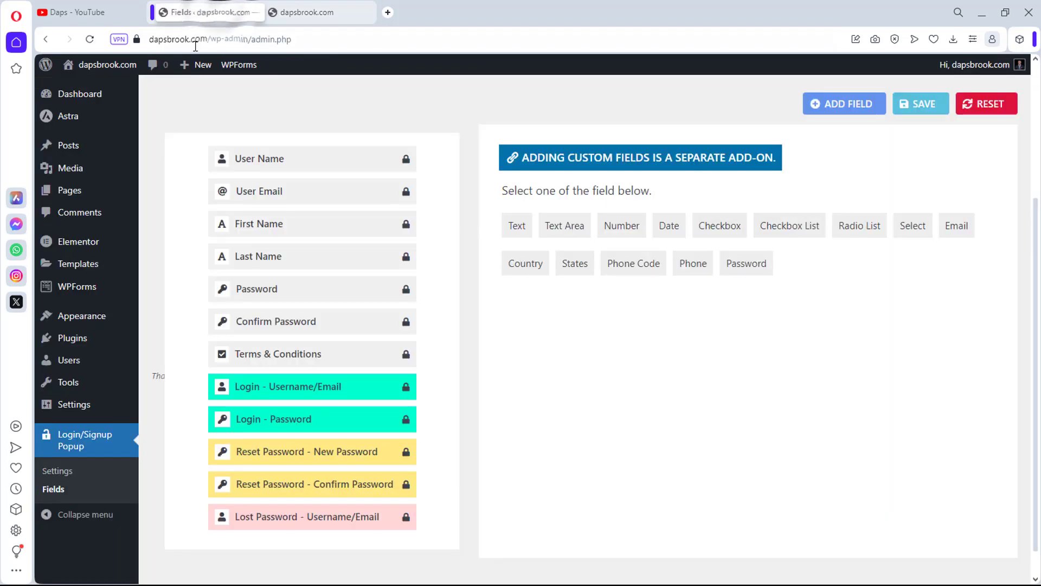
{"action": "mouse_move", "coordinate": [75, 317]}
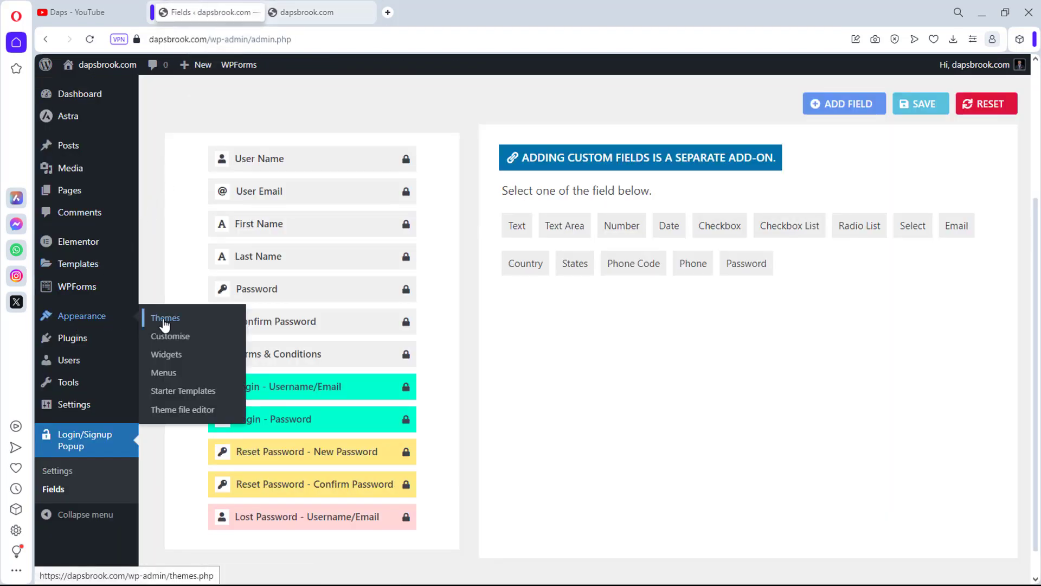
{"action": "left_click", "coordinate": [170, 371]}
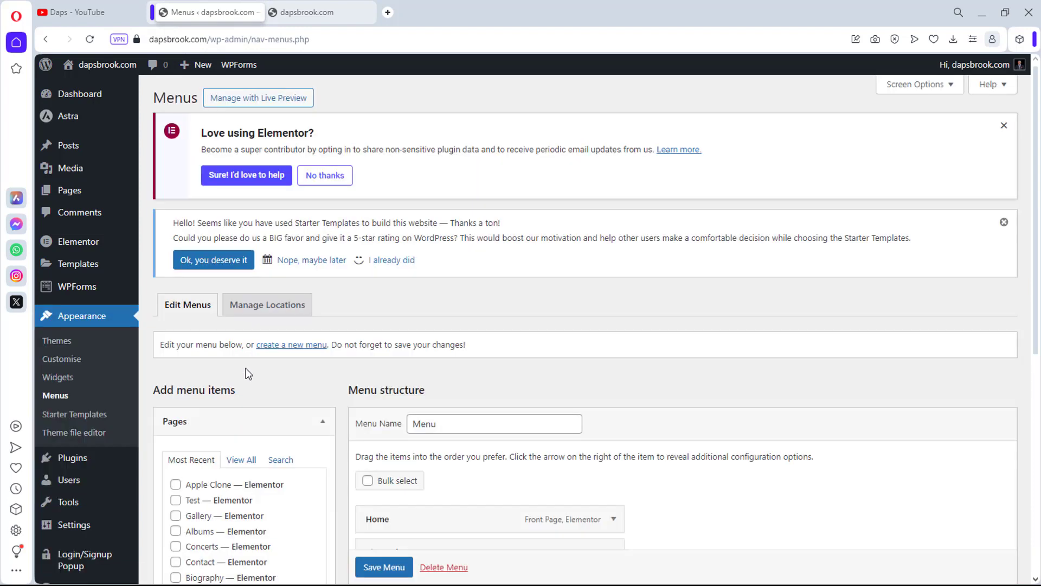
{"action": "scroll", "coordinate": [429, 317], "scroll_direction": "down", "scroll_amount": 1}
{"action": "scroll", "coordinate": [440, 298], "scroll_direction": "down", "scroll_amount": 6}
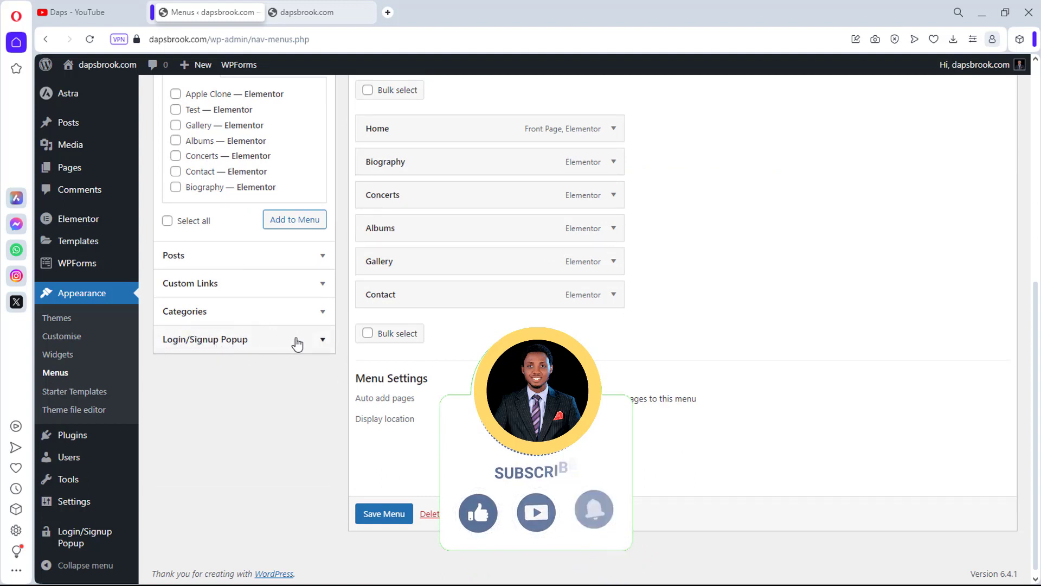
{"action": "left_click", "coordinate": [322, 341]}
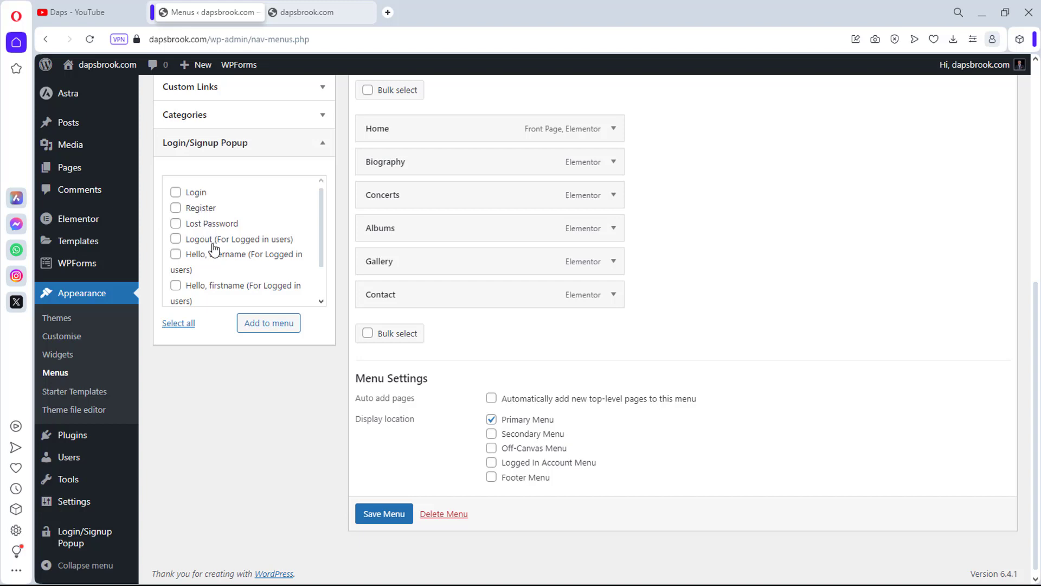
Step: Add the Login, Register, Lost Password and Logout popup items to the site's primary menu and save it
{"action": "scroll", "coordinate": [212, 244], "scroll_direction": "down", "scroll_amount": 1}
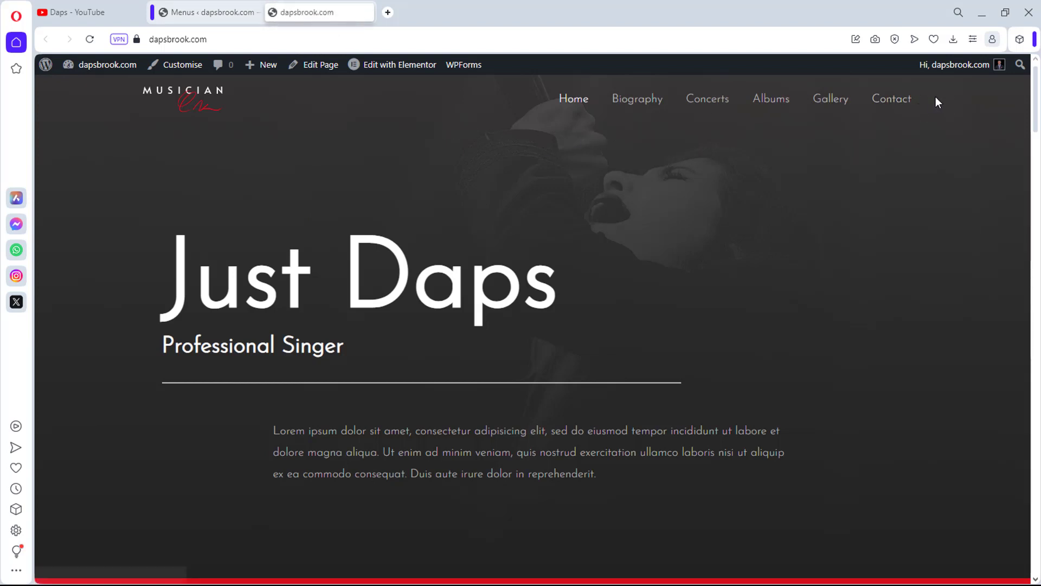
{"action": "left_click", "coordinate": [187, 7]}
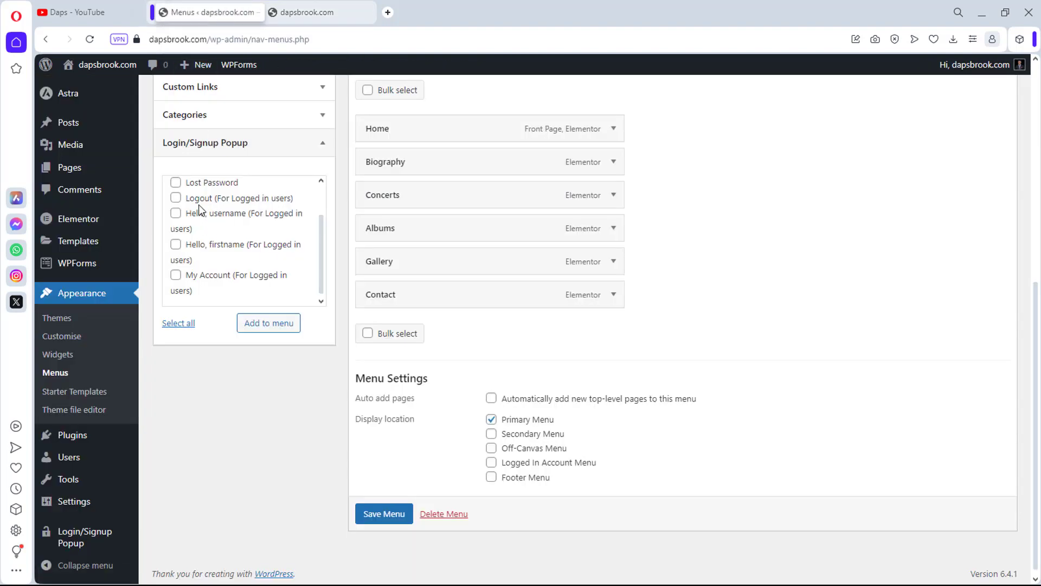
{"action": "scroll", "coordinate": [199, 209], "scroll_direction": "up", "scroll_amount": 2}
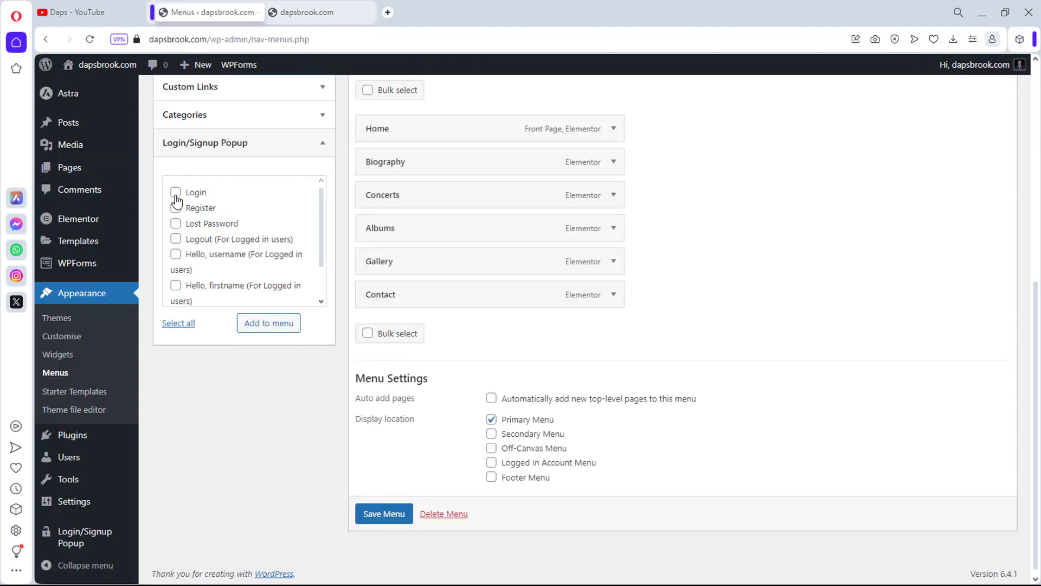
{"action": "left_click", "coordinate": [176, 194]}
{"action": "left_click", "coordinate": [176, 209]}
{"action": "left_click", "coordinate": [228, 229]}
{"action": "left_click", "coordinate": [175, 238]}
{"action": "left_click", "coordinate": [256, 328]}
{"action": "scroll", "coordinate": [396, 374], "scroll_direction": "down", "scroll_amount": 2}
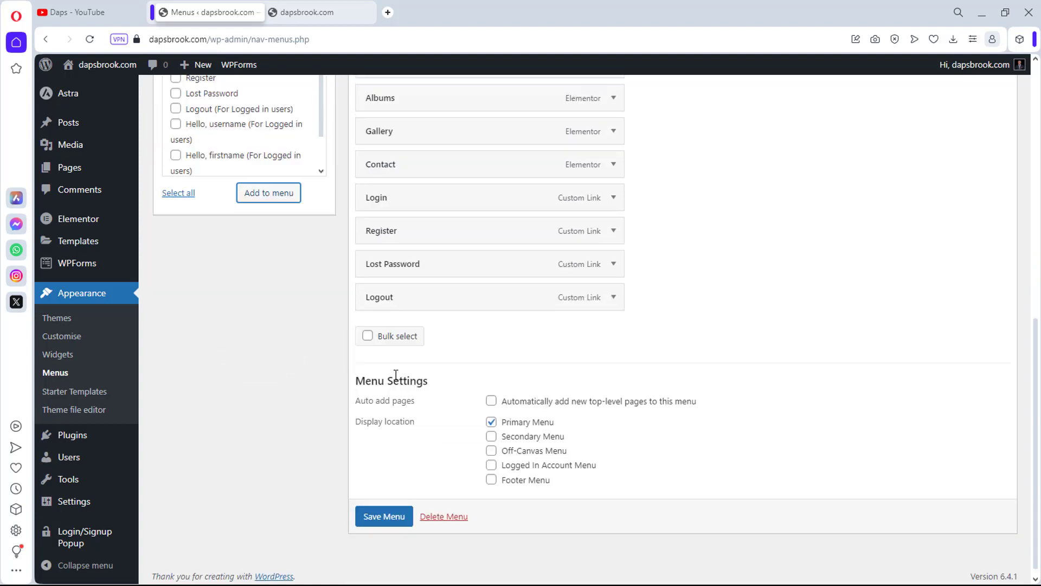
{"action": "left_click", "coordinate": [384, 516]}
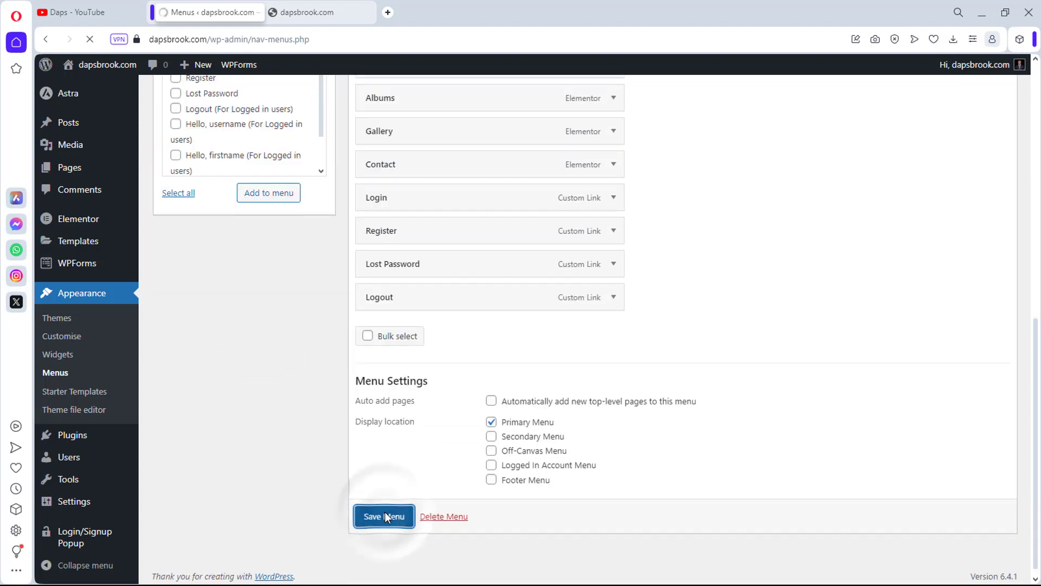
Step: Review the saved menu structure and reload the live site to check its navigation as a logged-in user
{"action": "scroll", "coordinate": [426, 278], "scroll_direction": "down", "scroll_amount": 8}
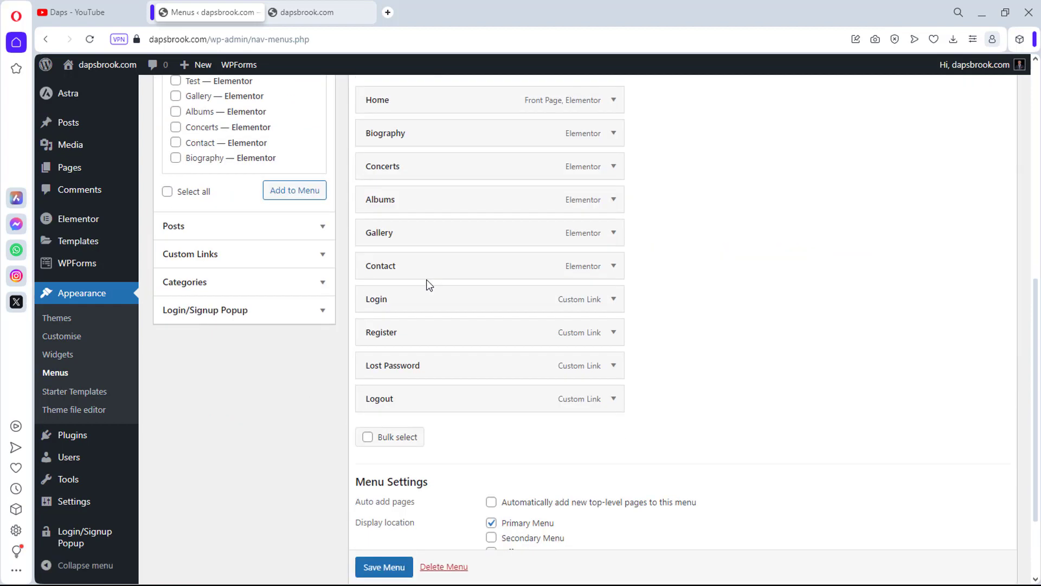
{"action": "left_click", "coordinate": [302, 9]}
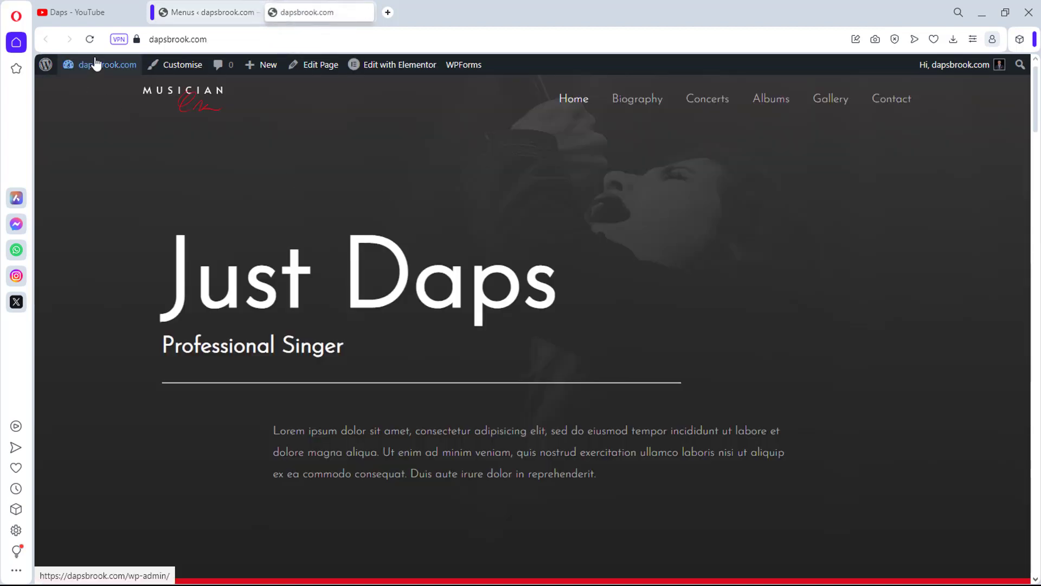
{"action": "left_click", "coordinate": [89, 39]}
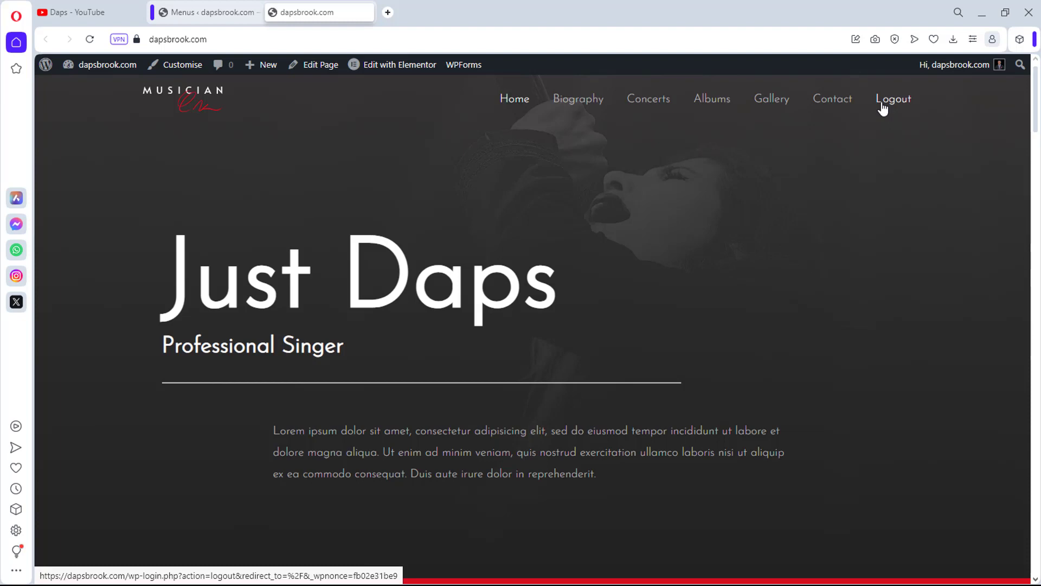
Step: Copy the site's address and load dapsbrook.com in a private window to view it as a logged-out visitor
{"action": "left_click_drag", "start_coordinate": [222, 39], "coordinate": [149, 40]}
{"action": "right_click", "coordinate": [166, 41]}
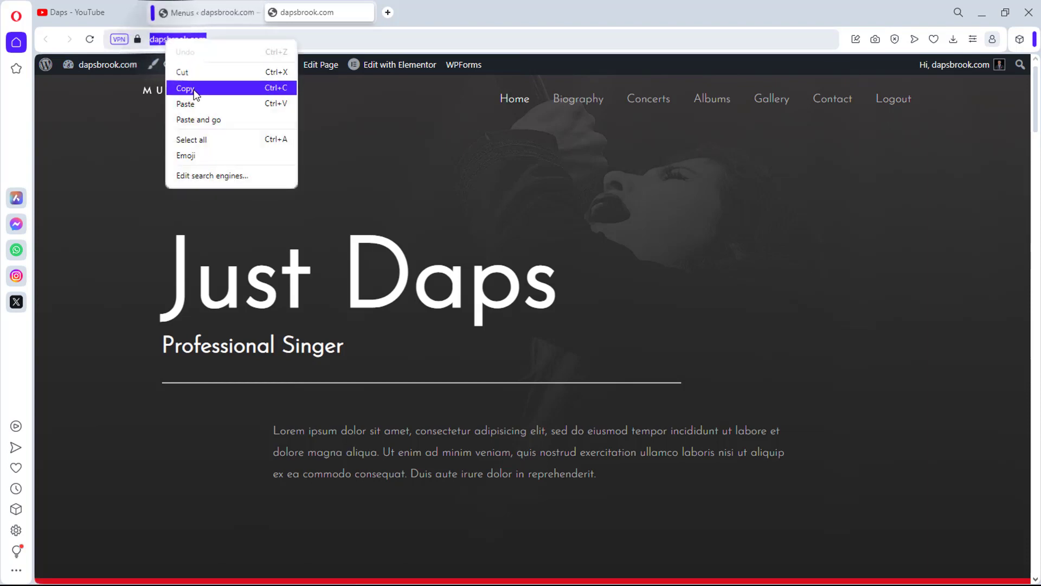
{"action": "left_click", "coordinate": [194, 90]}
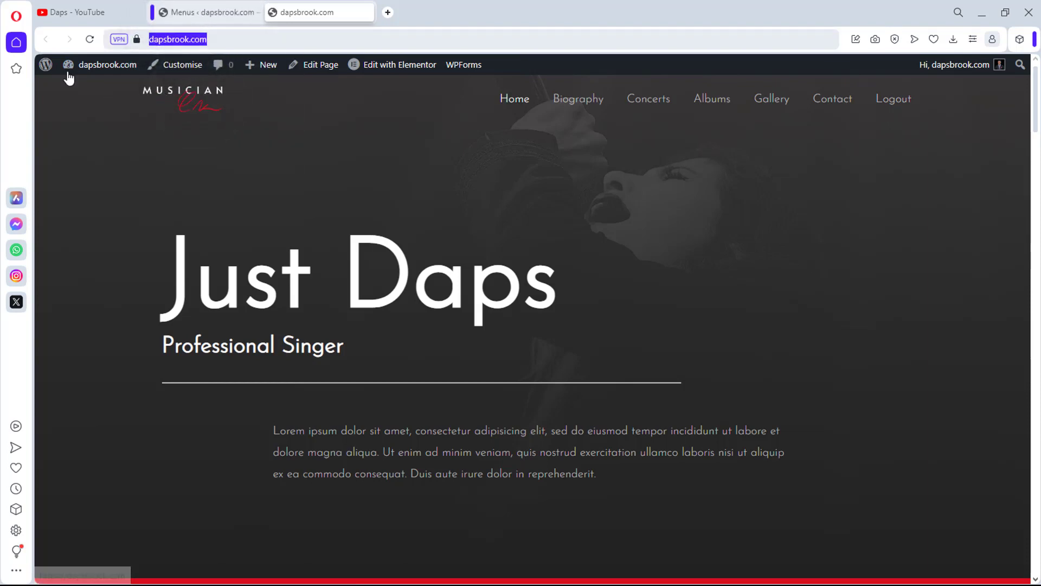
{"action": "left_click", "coordinate": [16, 16]}
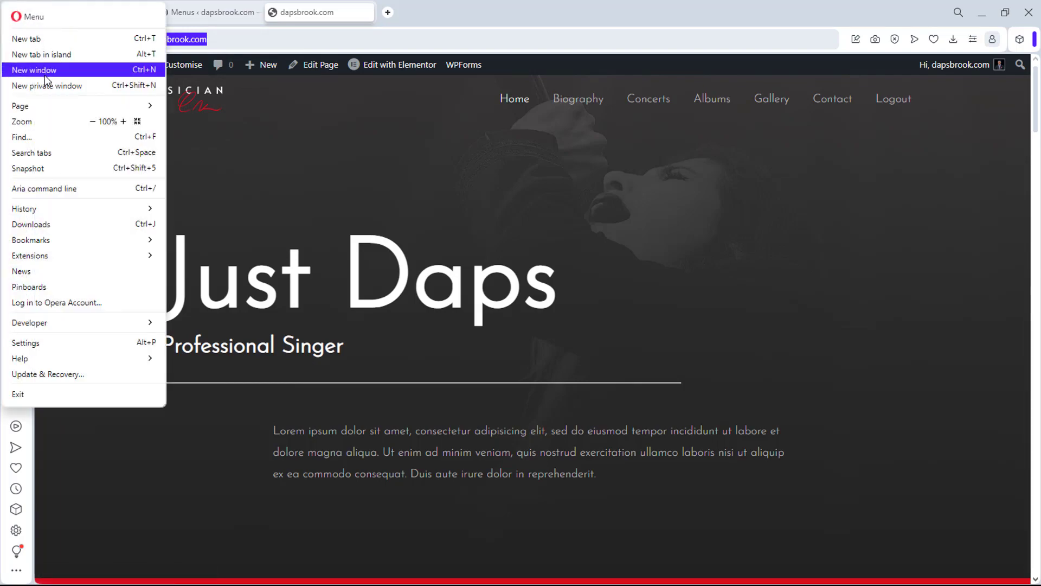
{"action": "left_click", "coordinate": [46, 84]}
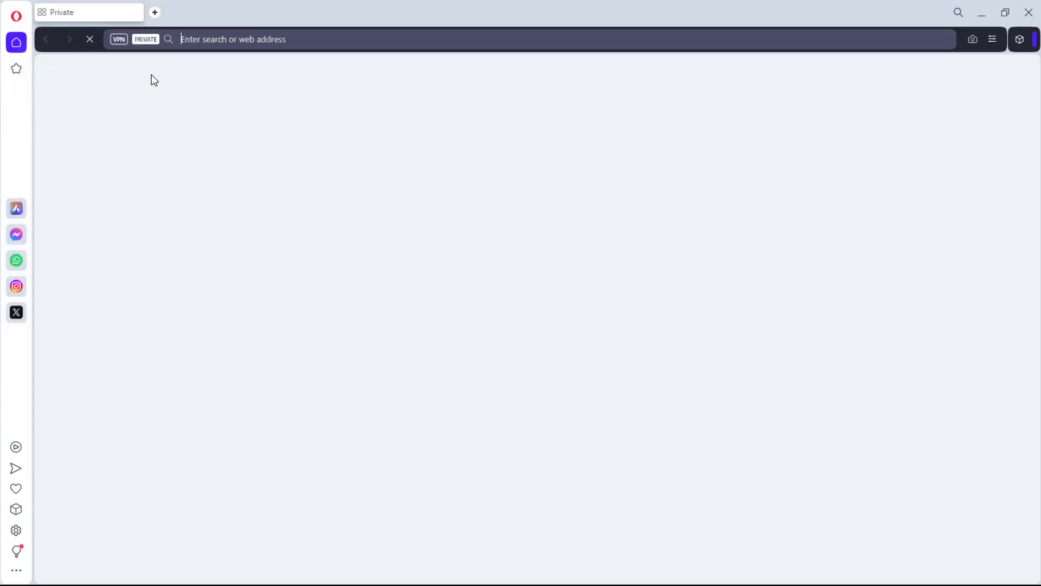
{"action": "key", "text": "ctrl+v"}
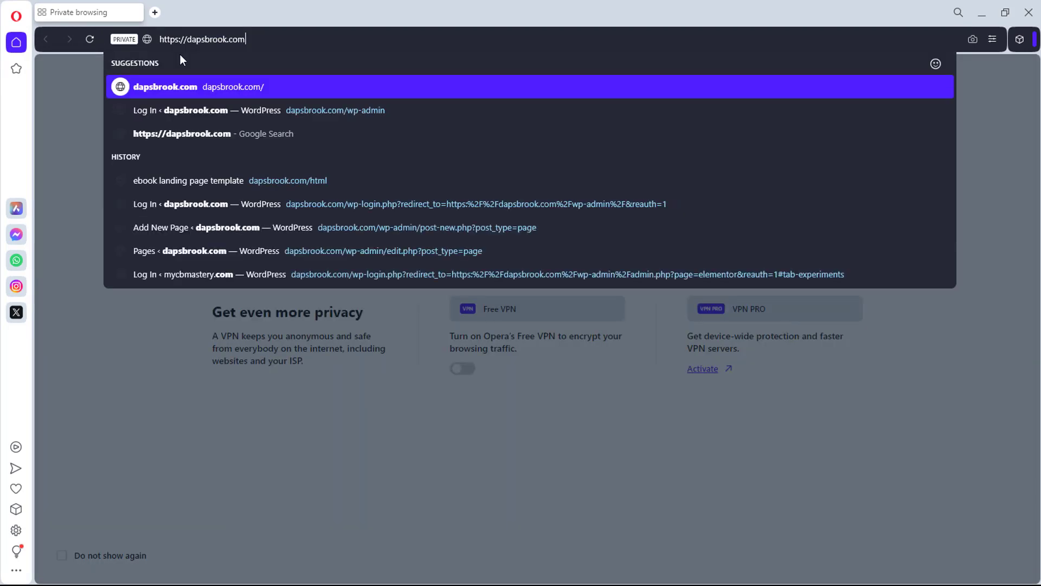
{"action": "key", "text": "Return"}
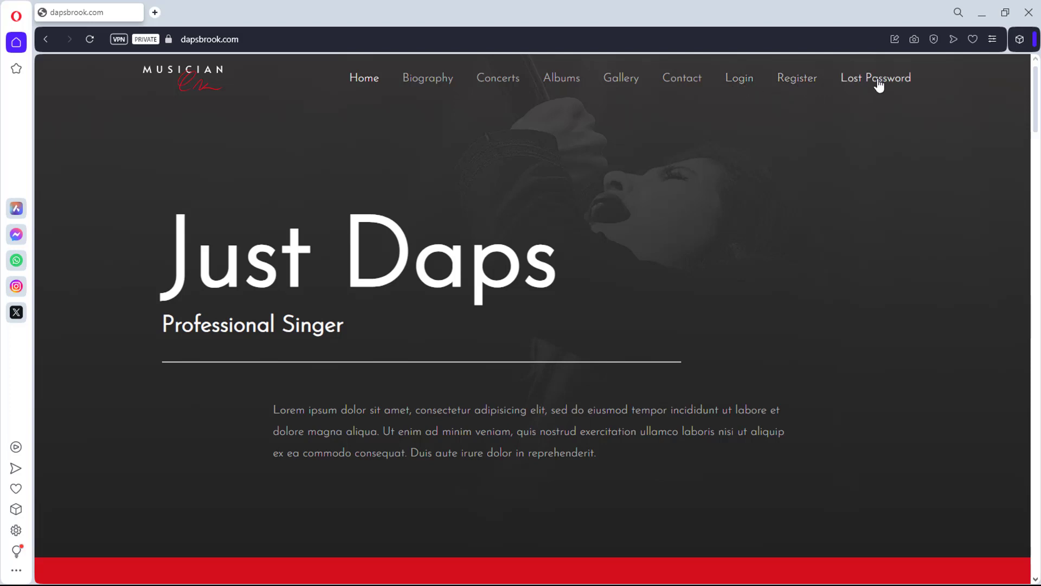
Step: Test the Login, Register and Lost Password menu links by viewing each popup form, then close the private session
{"action": "left_click", "coordinate": [739, 81]}
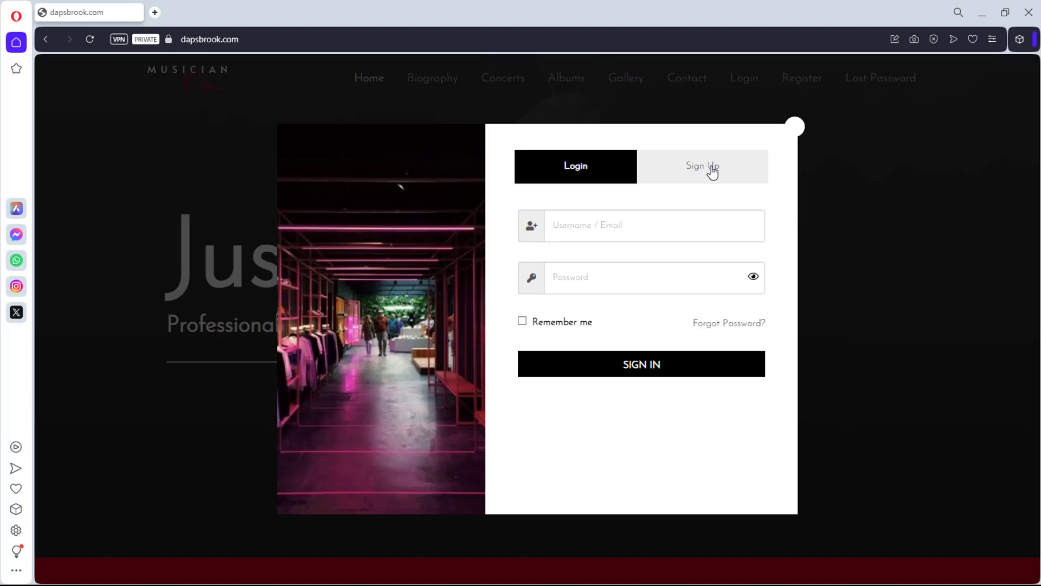
{"action": "left_click", "coordinate": [713, 172]}
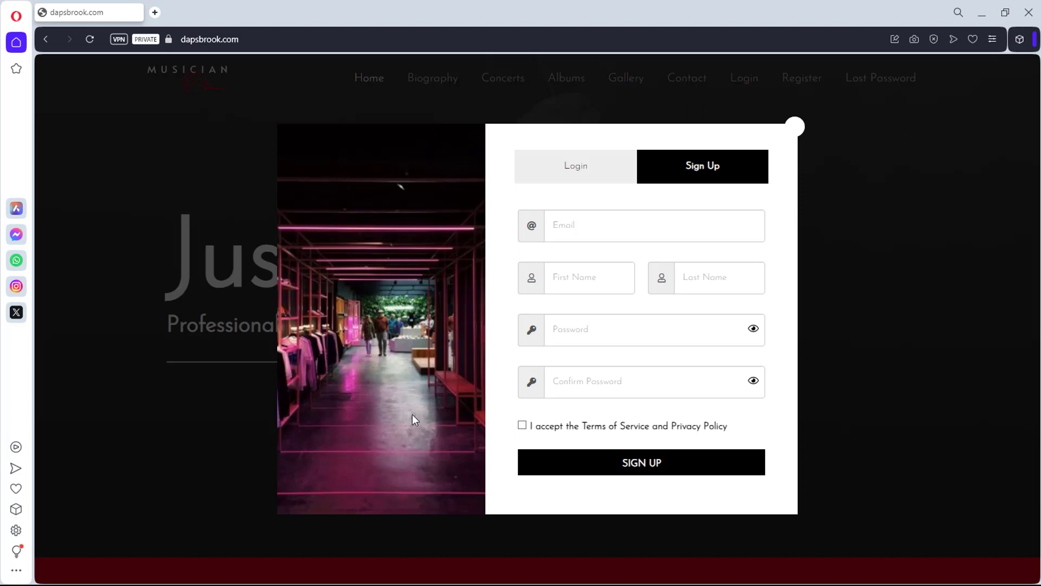
{"action": "left_click", "coordinate": [598, 167]}
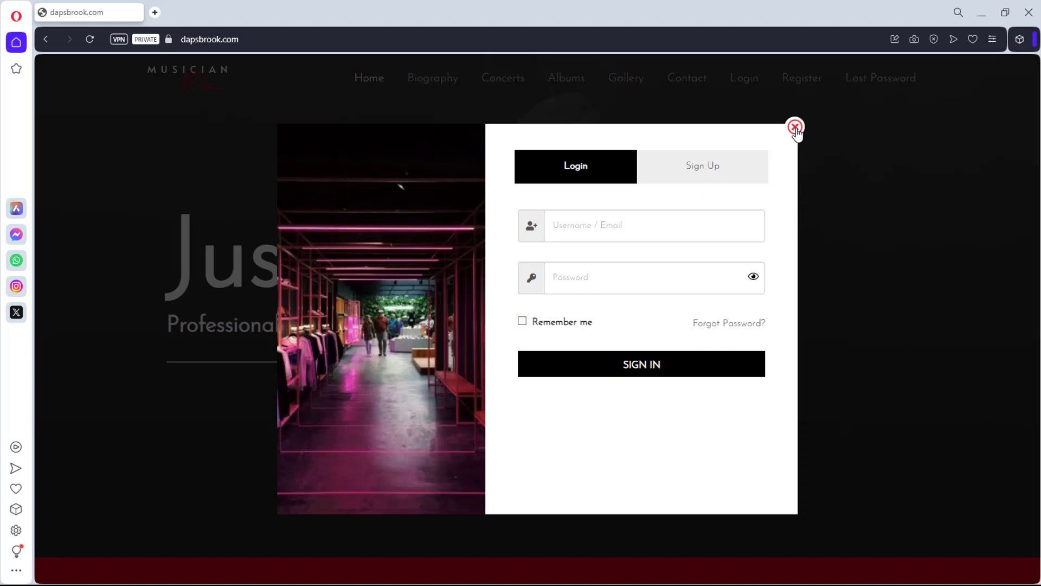
{"action": "left_click", "coordinate": [796, 128]}
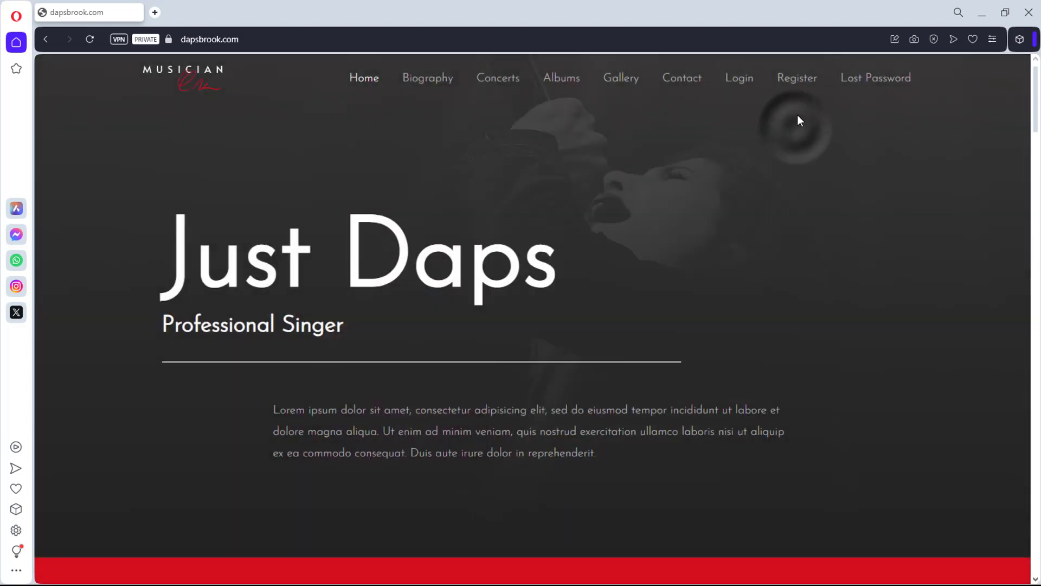
{"action": "left_click", "coordinate": [801, 78]}
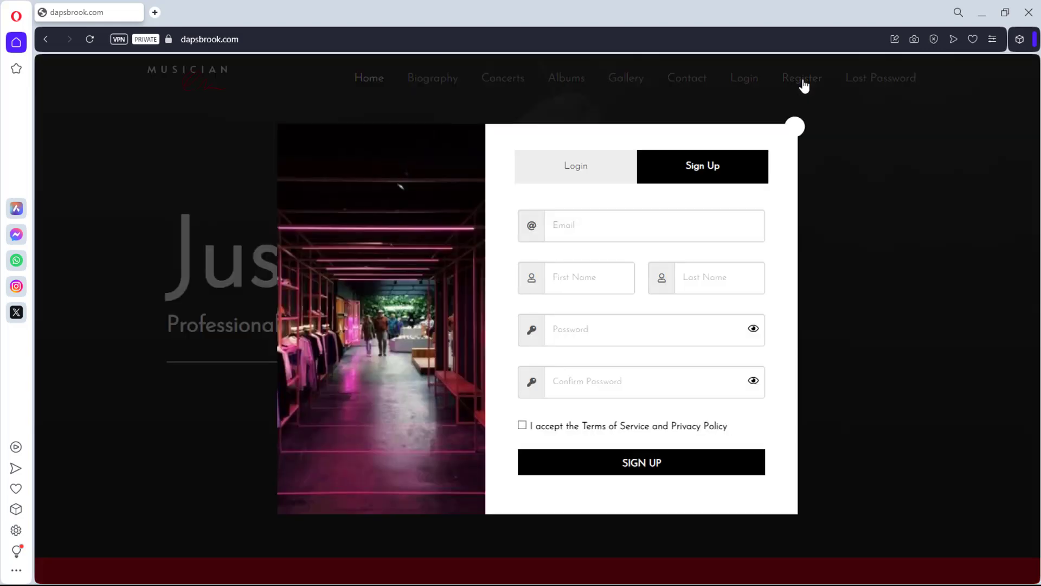
{"action": "left_click", "coordinate": [885, 77]}
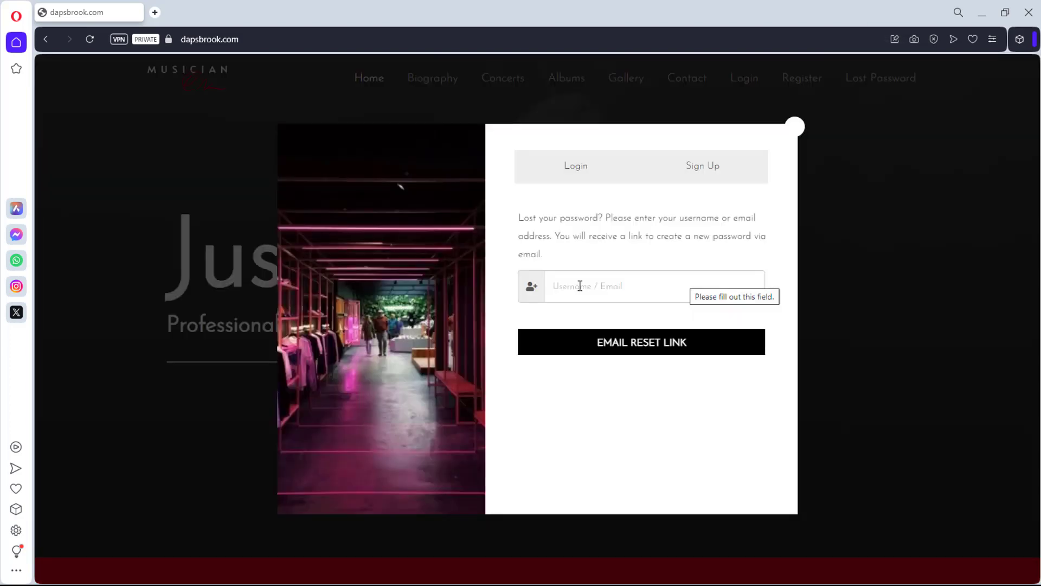
{"action": "left_click", "coordinate": [795, 127]}
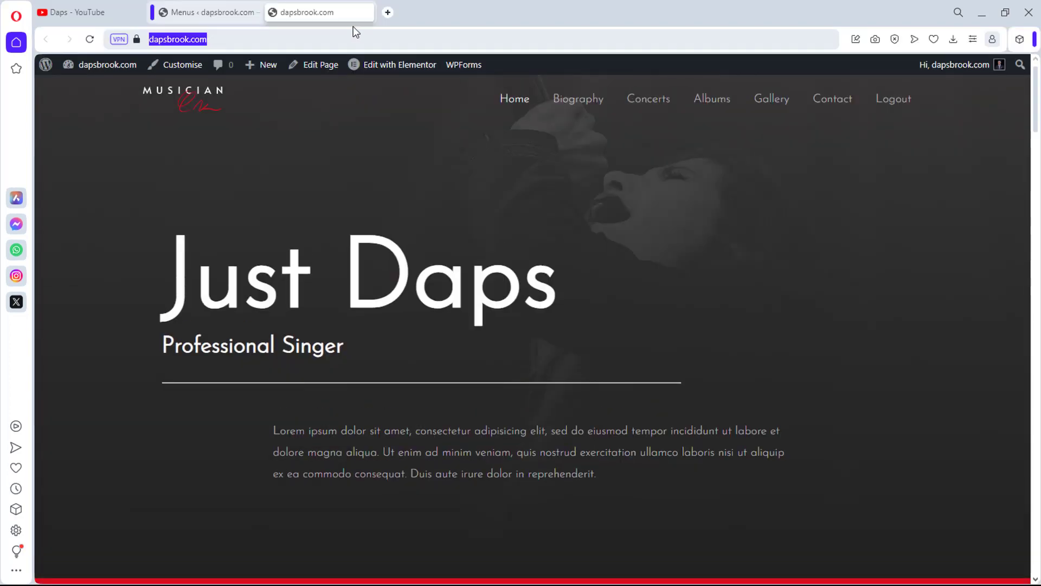
Step: Nest Lost Password under Register in the site's menu and add the plugin's "Hello, firstname" item for logged-in users
{"action": "left_click", "coordinate": [217, 8]}
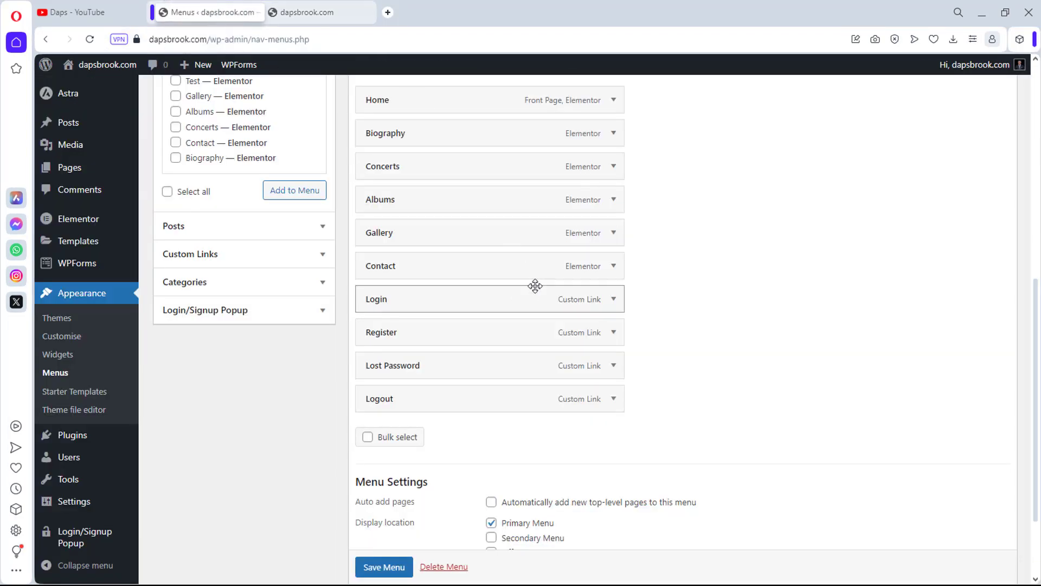
{"action": "left_click_drag", "start_coordinate": [418, 369], "coordinate": [449, 365]}
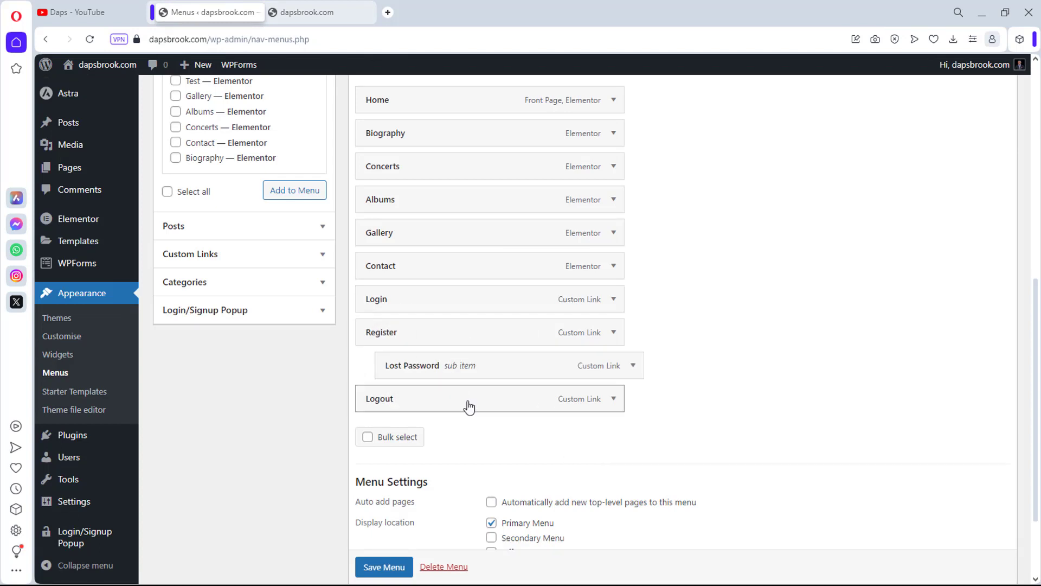
{"action": "left_click", "coordinate": [320, 317]}
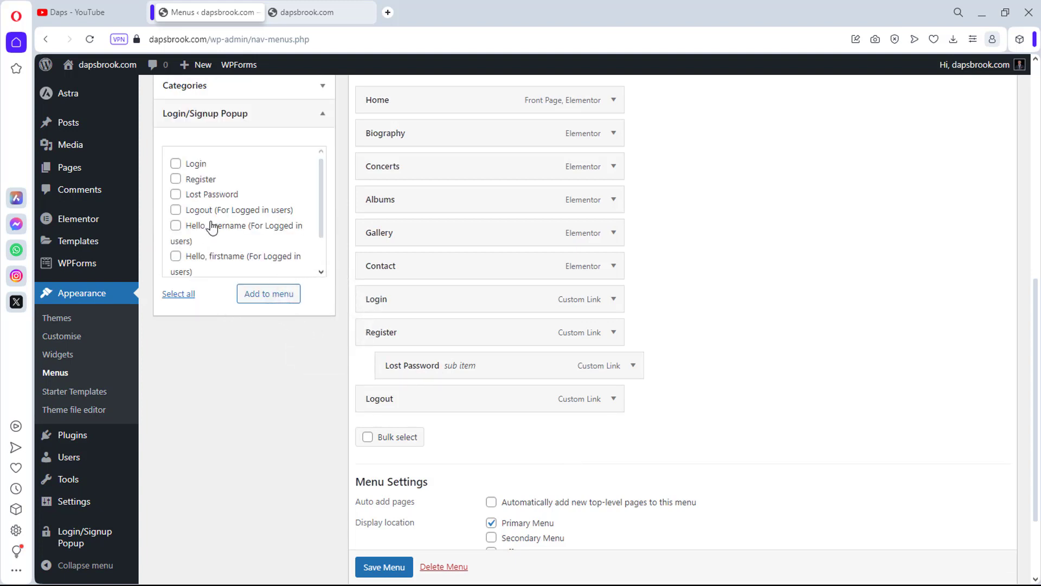
{"action": "scroll", "coordinate": [234, 200], "scroll_direction": "down", "scroll_amount": 2}
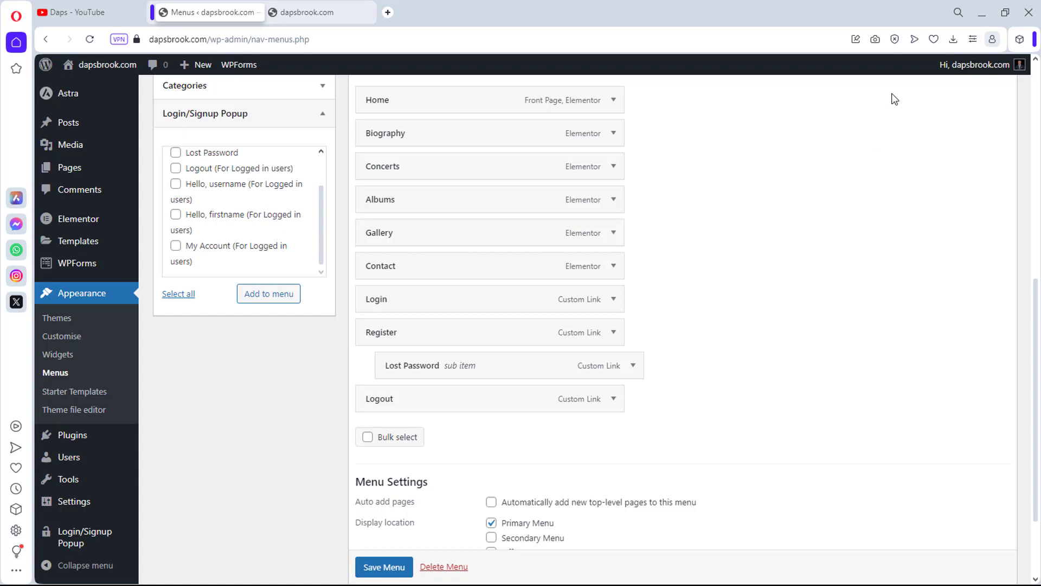
{"action": "left_click", "coordinate": [174, 215]}
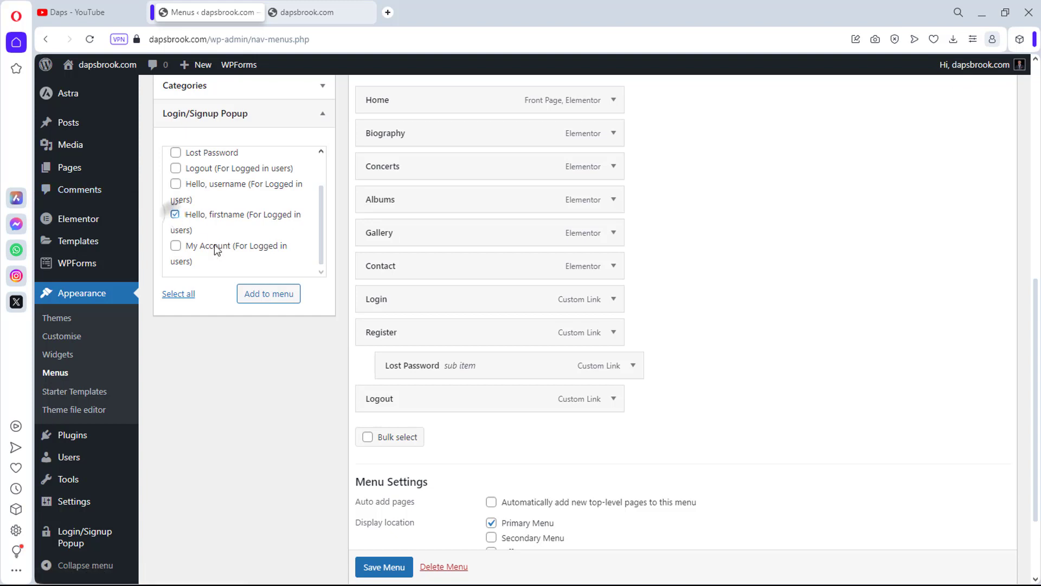
{"action": "left_click", "coordinate": [269, 300]}
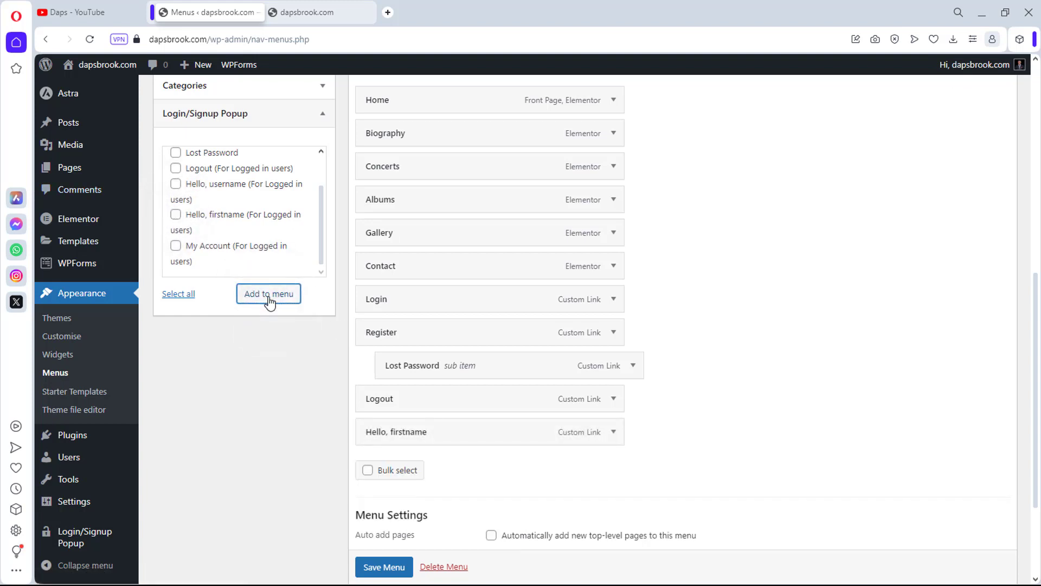
Step: Save the menu and reload the live site to check the navigation as a logged-in user
{"action": "scroll", "coordinate": [380, 567], "scroll_direction": "down", "scroll_amount": 1}
{"action": "left_click", "coordinate": [383, 567]}
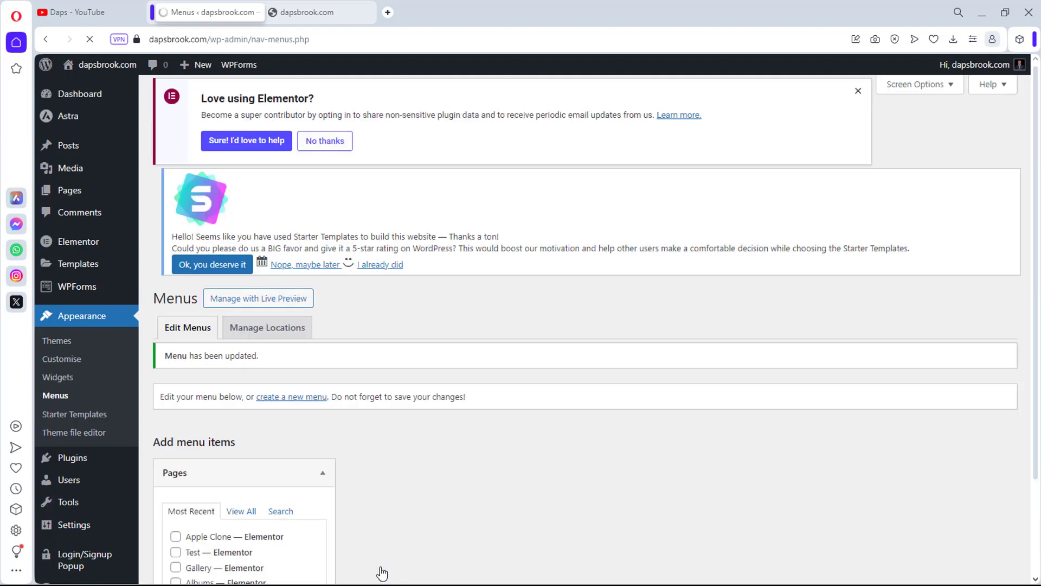
{"action": "left_click", "coordinate": [301, 10]}
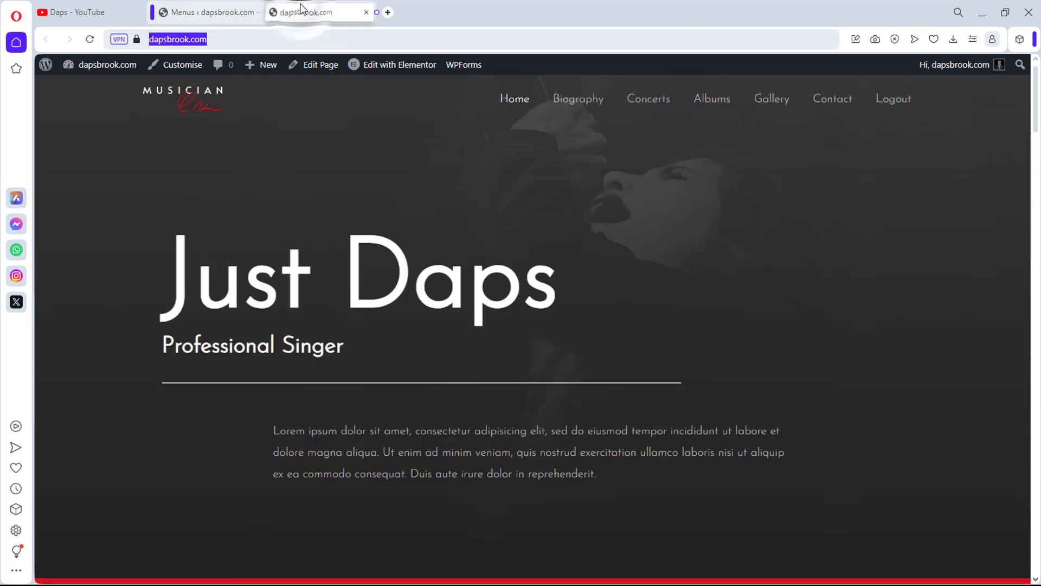
{"action": "left_click", "coordinate": [91, 40]}
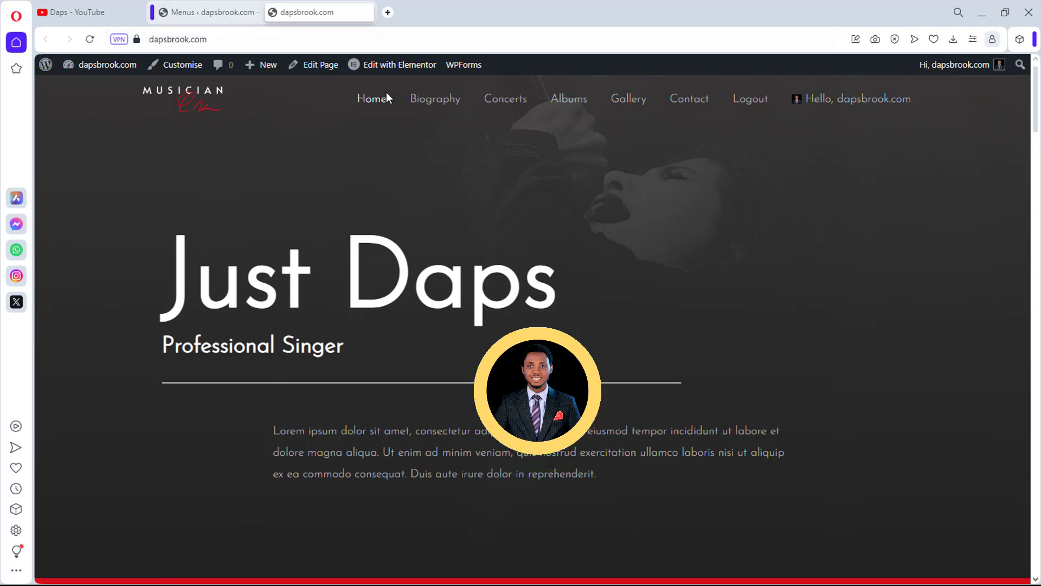
Step: Return to the menu editor and add the Login/Signup Popup item "My Account (For Logged in users)" to the menu
{"action": "left_click", "coordinate": [220, 12]}
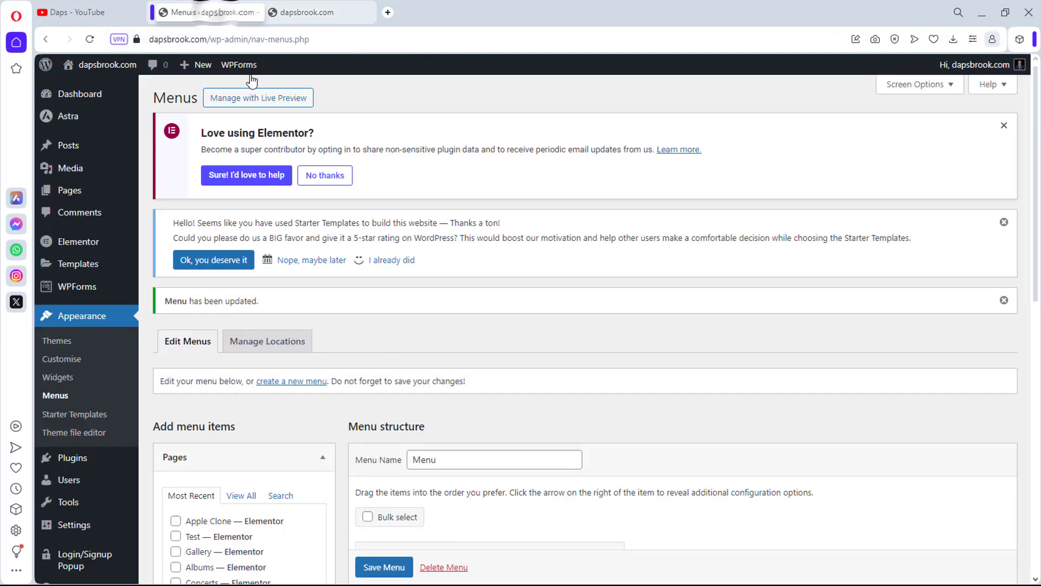
{"action": "scroll", "coordinate": [576, 284], "scroll_direction": "down", "scroll_amount": 9}
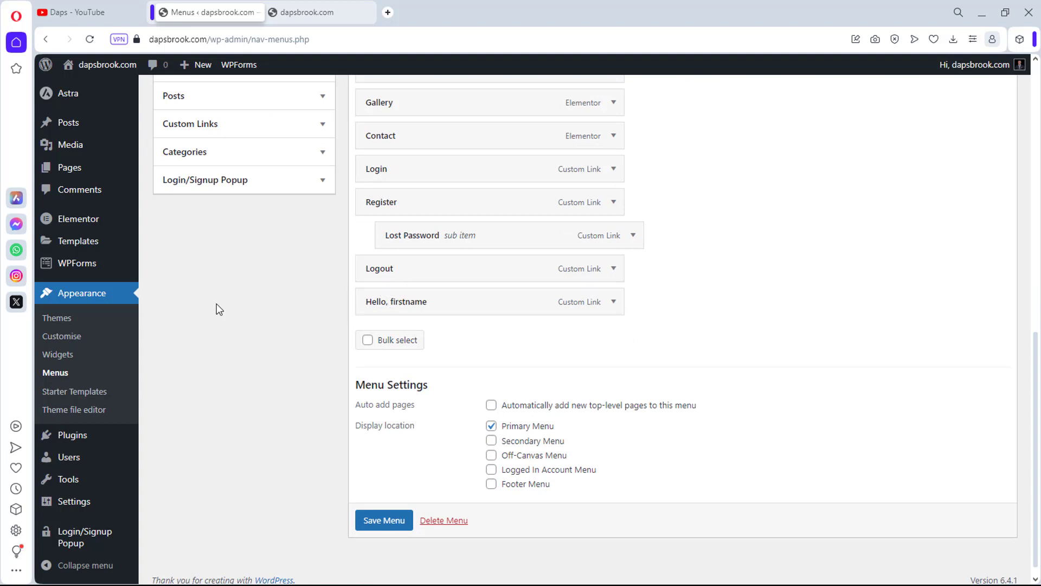
{"action": "scroll", "coordinate": [217, 308], "scroll_direction": "up", "scroll_amount": 3}
{"action": "left_click", "coordinate": [314, 316]}
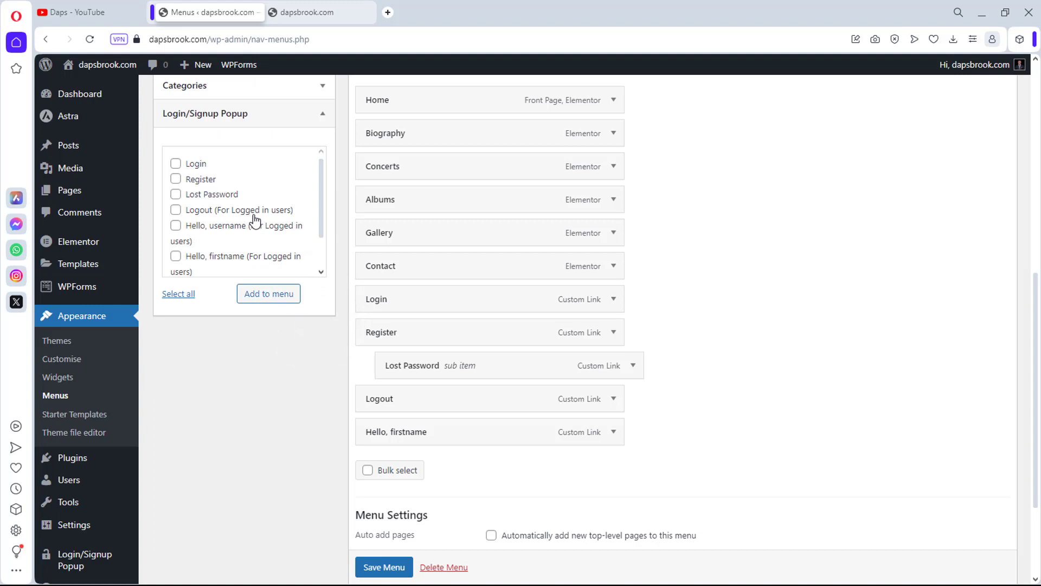
{"action": "scroll", "coordinate": [255, 220], "scroll_direction": "down", "scroll_amount": 1}
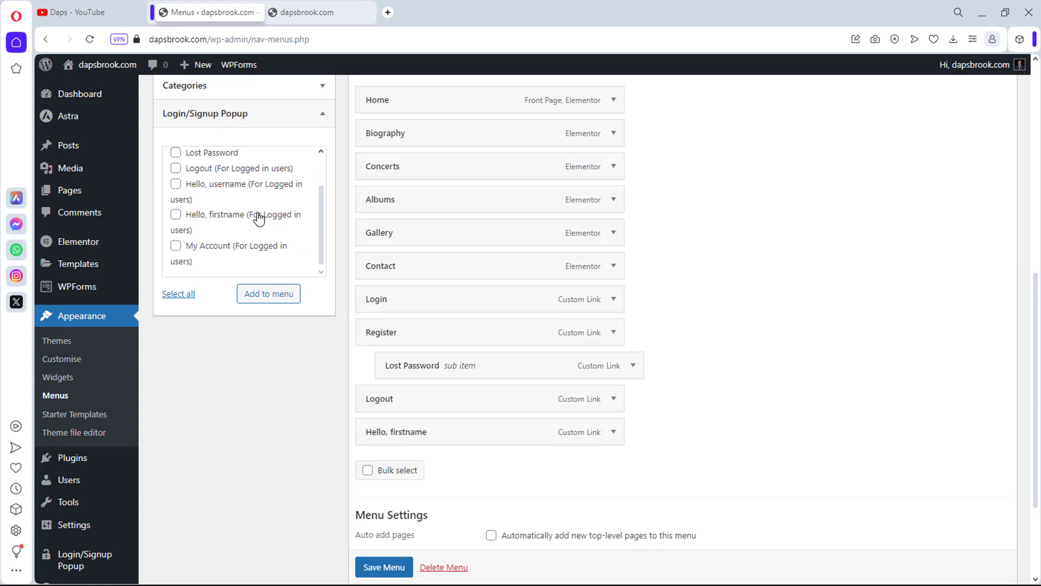
{"action": "scroll", "coordinate": [179, 305], "scroll_direction": "up", "scroll_amount": 1}
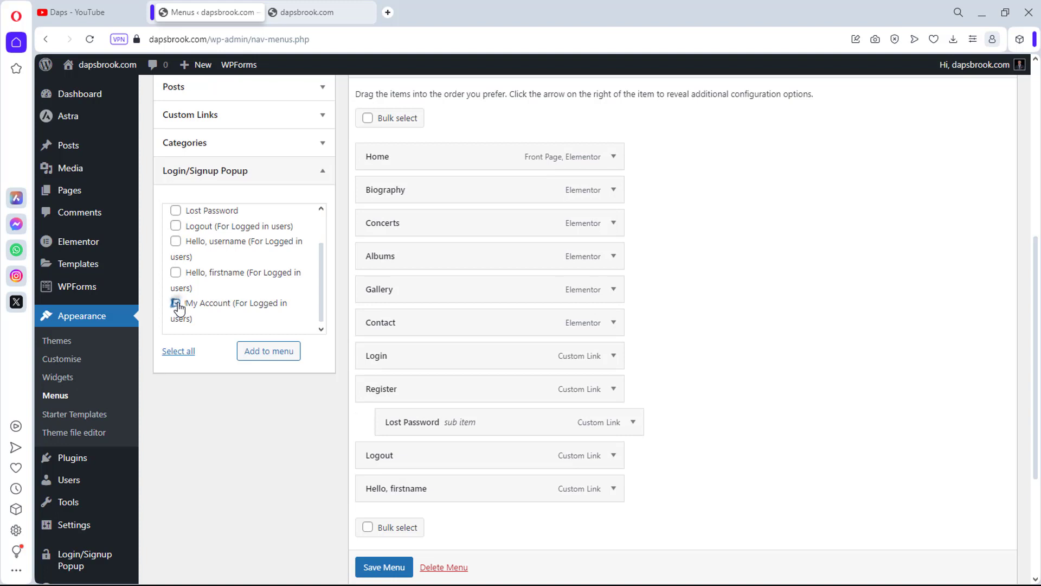
{"action": "left_click", "coordinate": [264, 358]}
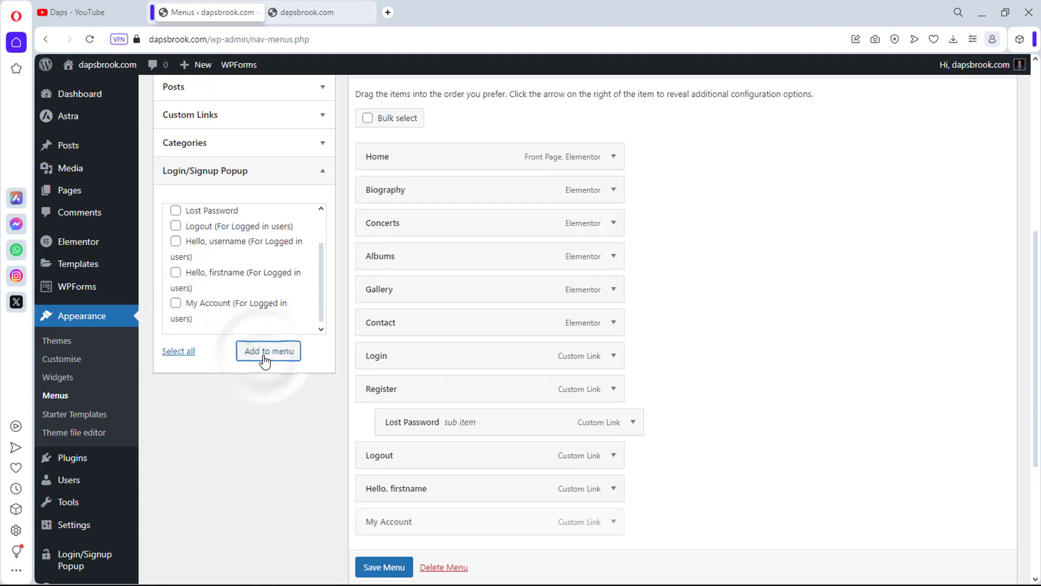
Step: Reorder the menu with My Account nested under "Hello, firstname" and Logout last, and save it
{"action": "scroll", "coordinate": [779, 332], "scroll_direction": "down", "scroll_amount": 2}
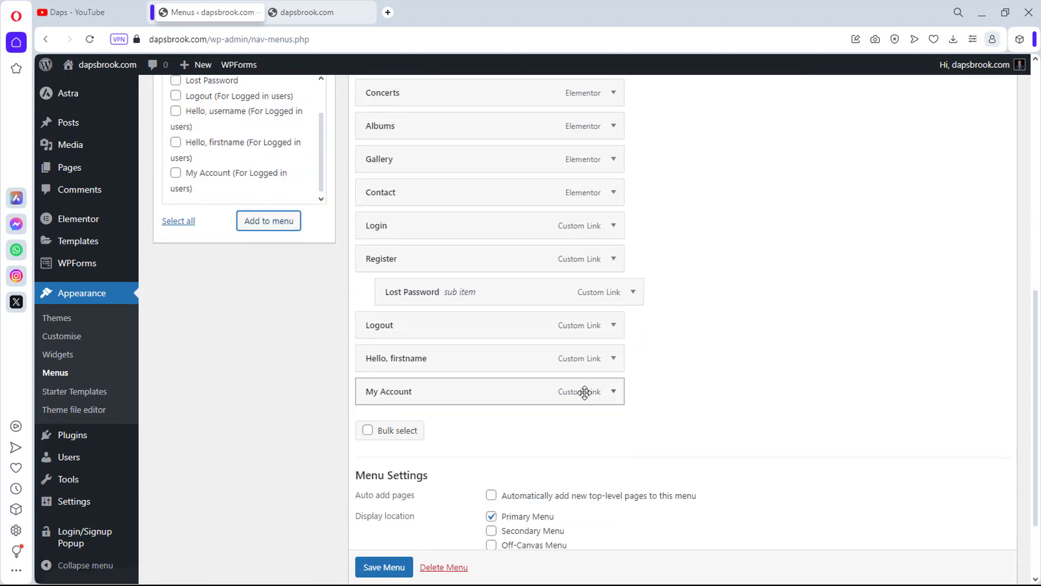
{"action": "left_click_drag", "start_coordinate": [385, 398], "coordinate": [409, 396]}
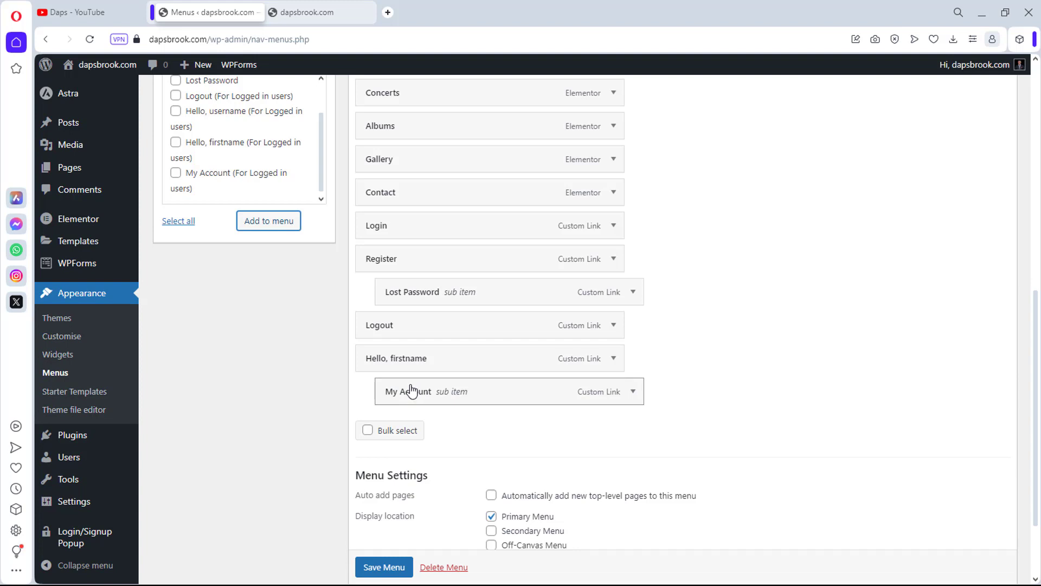
{"action": "left_click_drag", "start_coordinate": [395, 326], "coordinate": [386, 401]}
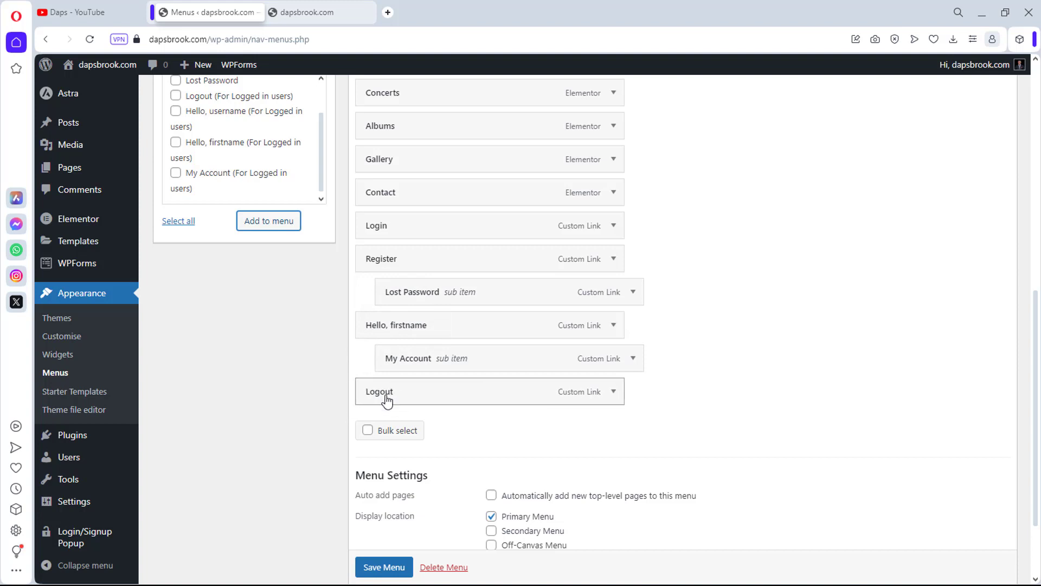
{"action": "left_click", "coordinate": [384, 566]}
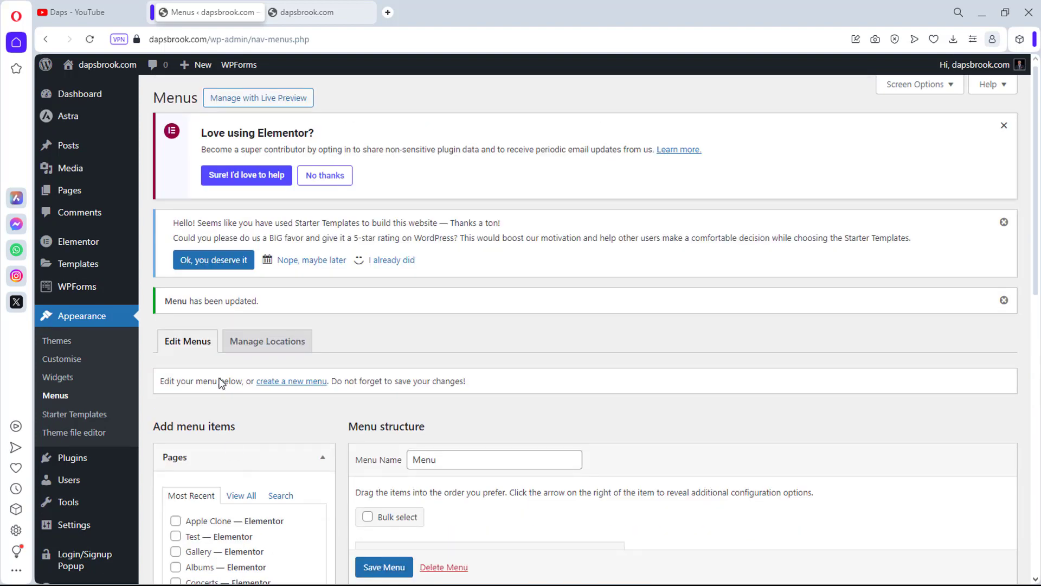
Step: Reload the live site and reveal the submenu under the greeting item in the navigation
{"action": "left_click", "coordinate": [303, 16]}
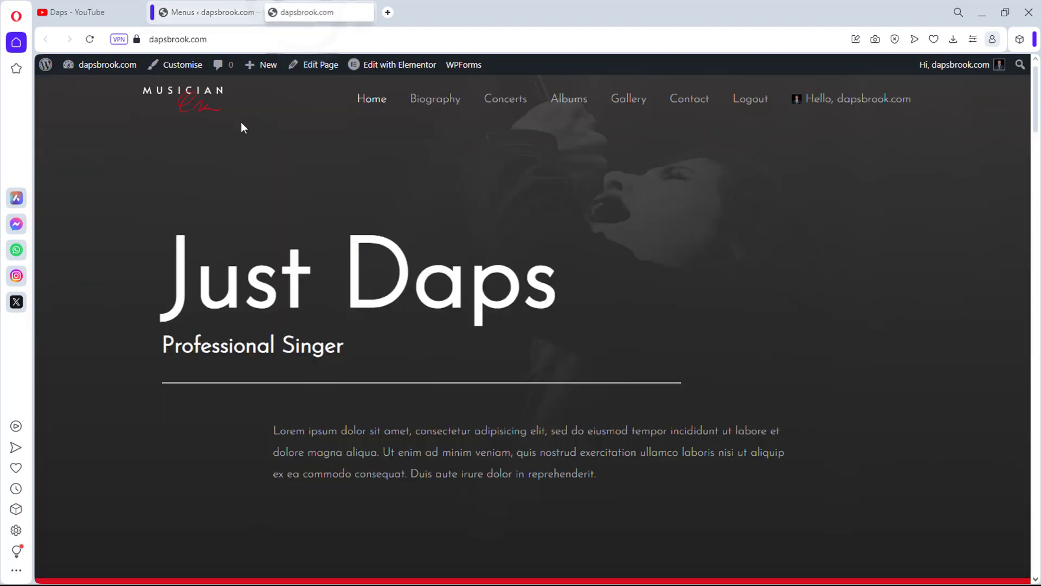
{"action": "left_click", "coordinate": [90, 40]}
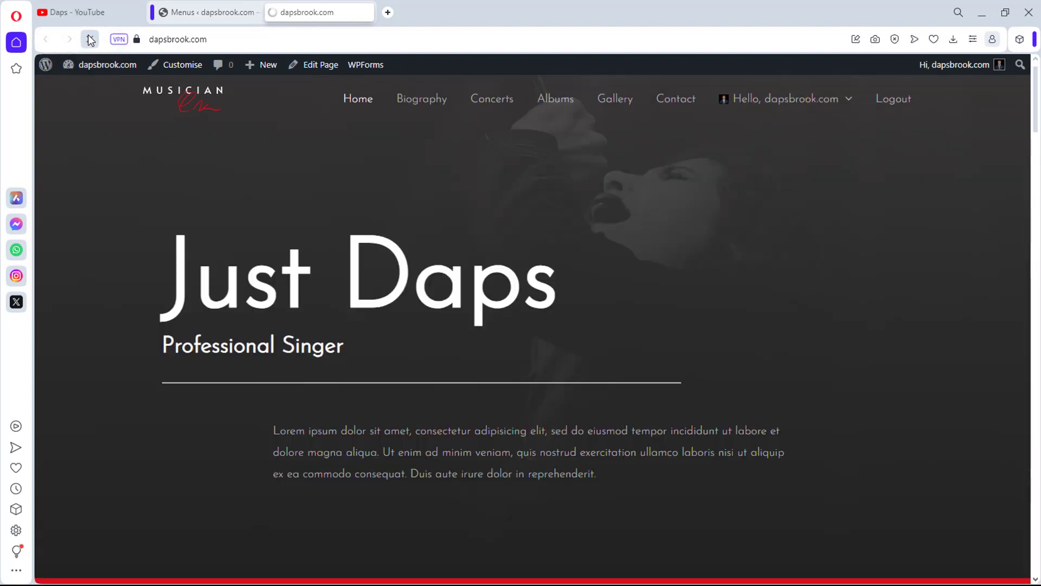
{"action": "mouse_move", "coordinate": [777, 97]}
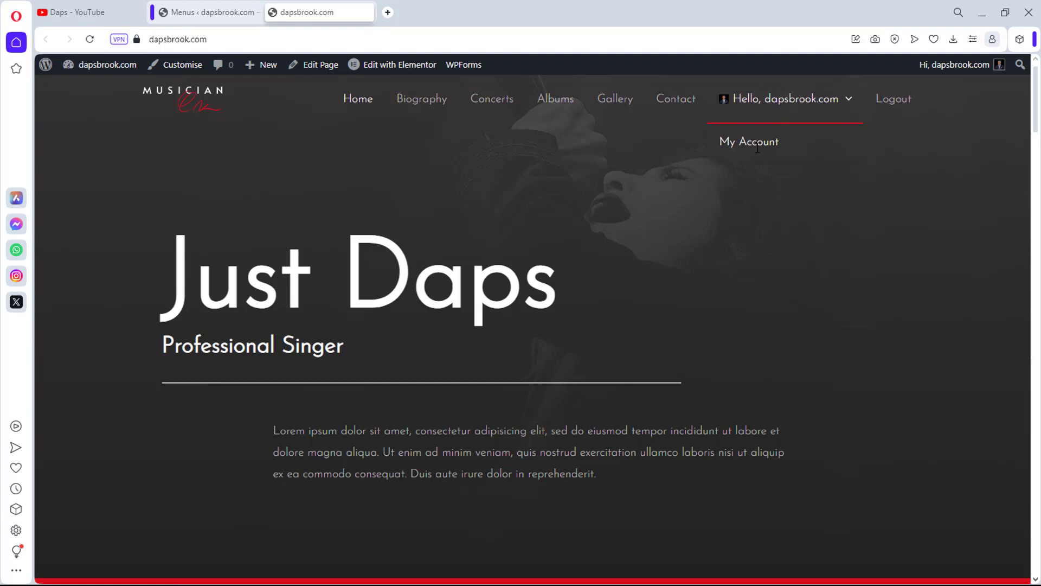
Step: Return to the WordPress admin and open the Style settings of the Login/Signup Popup plugin
{"action": "left_click", "coordinate": [209, 12]}
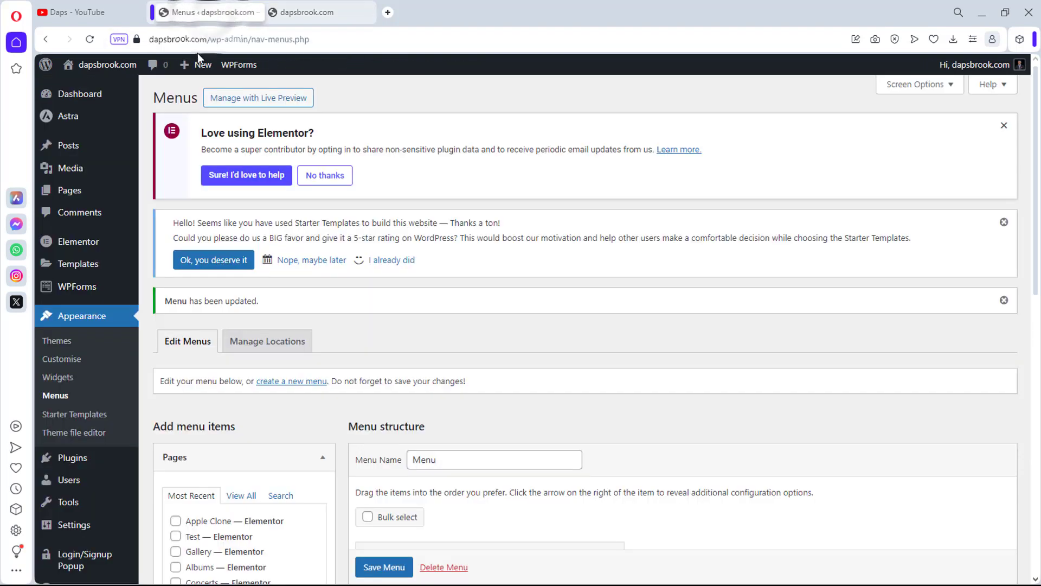
{"action": "scroll", "coordinate": [414, 238], "scroll_direction": "down", "scroll_amount": 3}
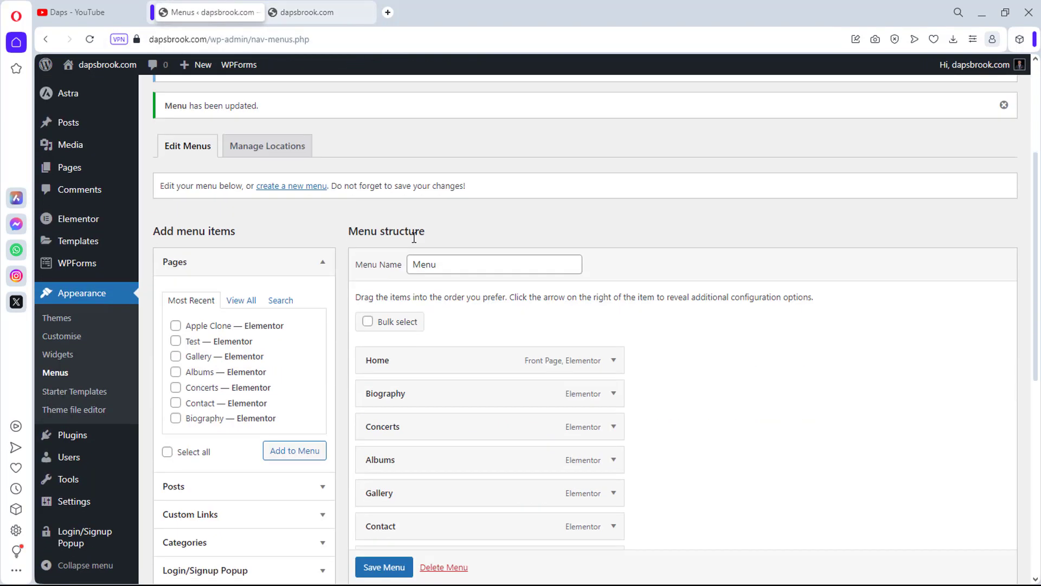
{"action": "mouse_move", "coordinate": [70, 540]}
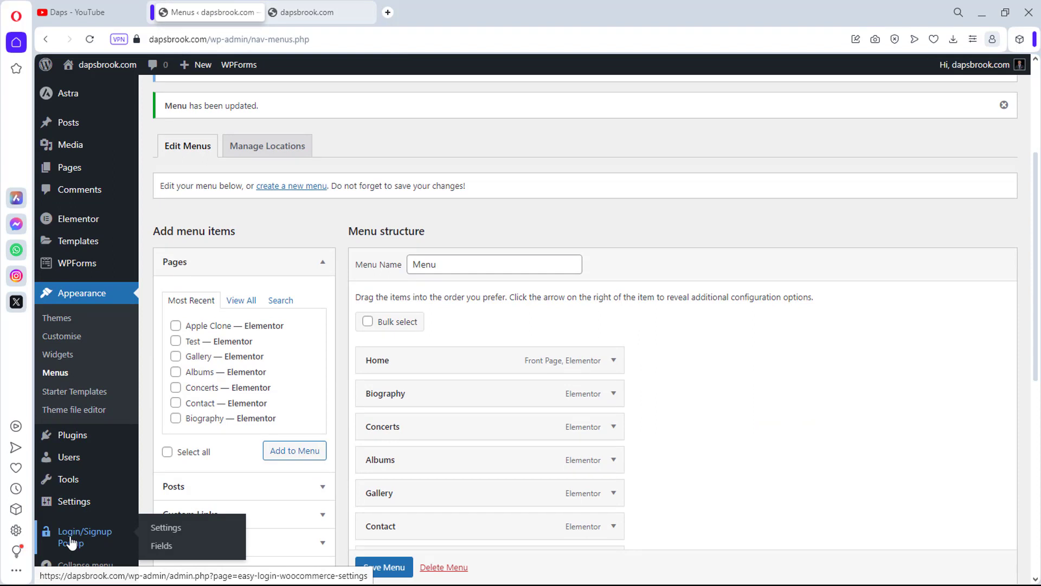
{"action": "left_click", "coordinate": [157, 528]}
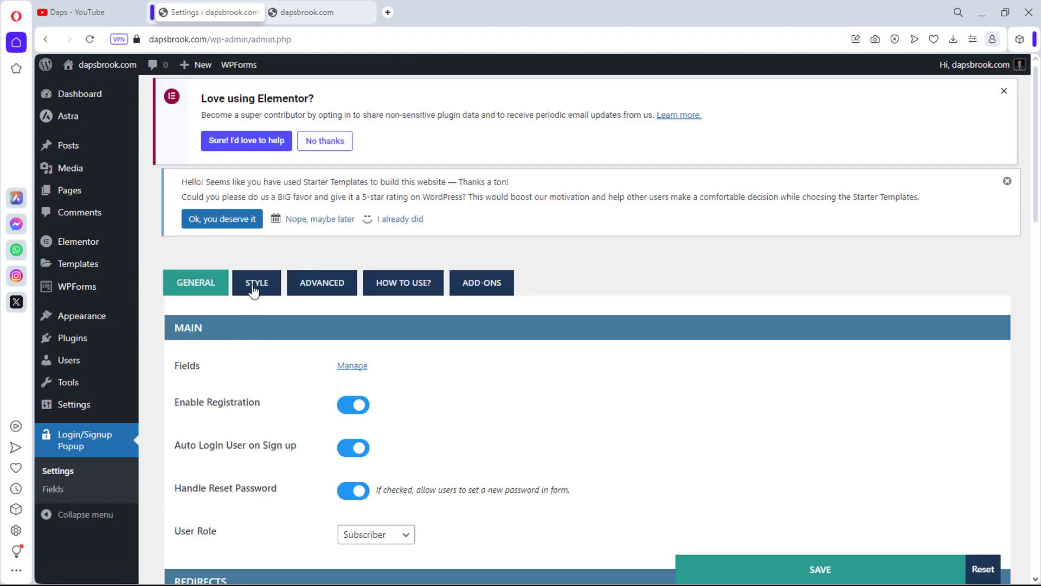
{"action": "left_click", "coordinate": [254, 289]}
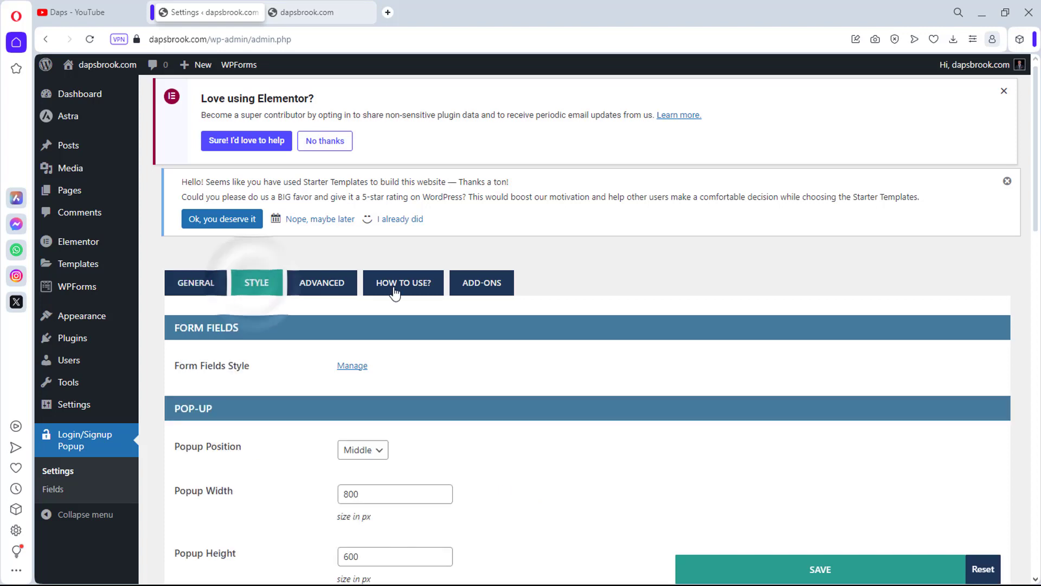
Step: Remove the popup's sidebar image popup-sidebar.jpg and save the plugin settings
{"action": "scroll", "coordinate": [449, 282], "scroll_direction": "down", "scroll_amount": 5}
{"action": "scroll", "coordinate": [586, 293], "scroll_direction": "down", "scroll_amount": 3}
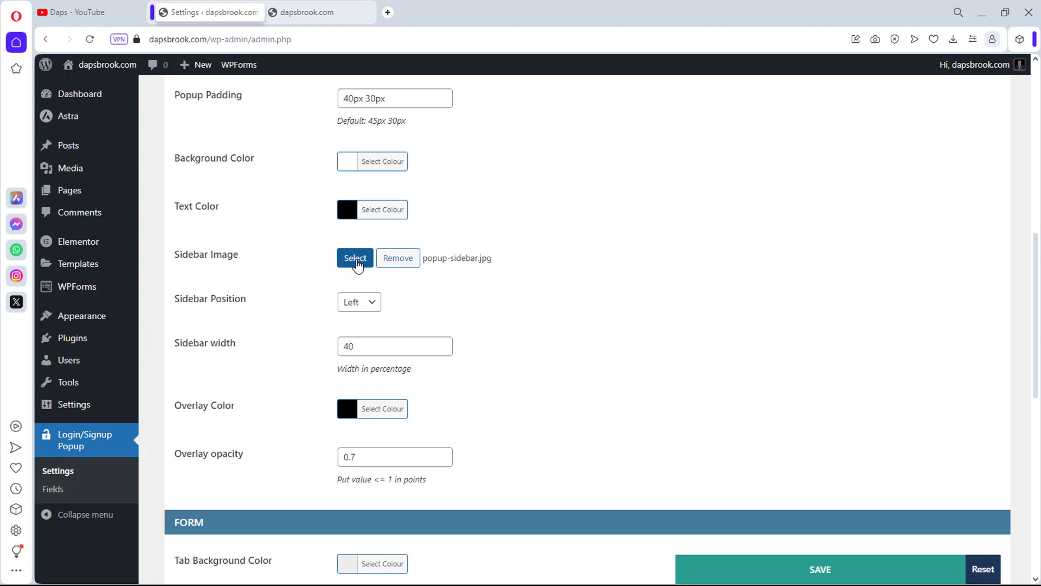
{"action": "left_click", "coordinate": [371, 308]}
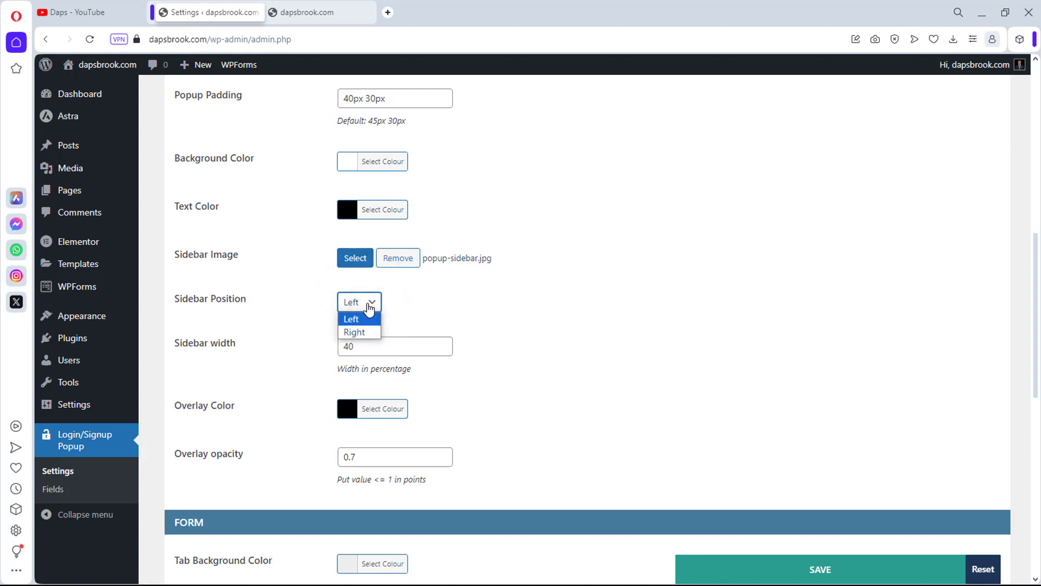
{"action": "left_click", "coordinate": [369, 307]}
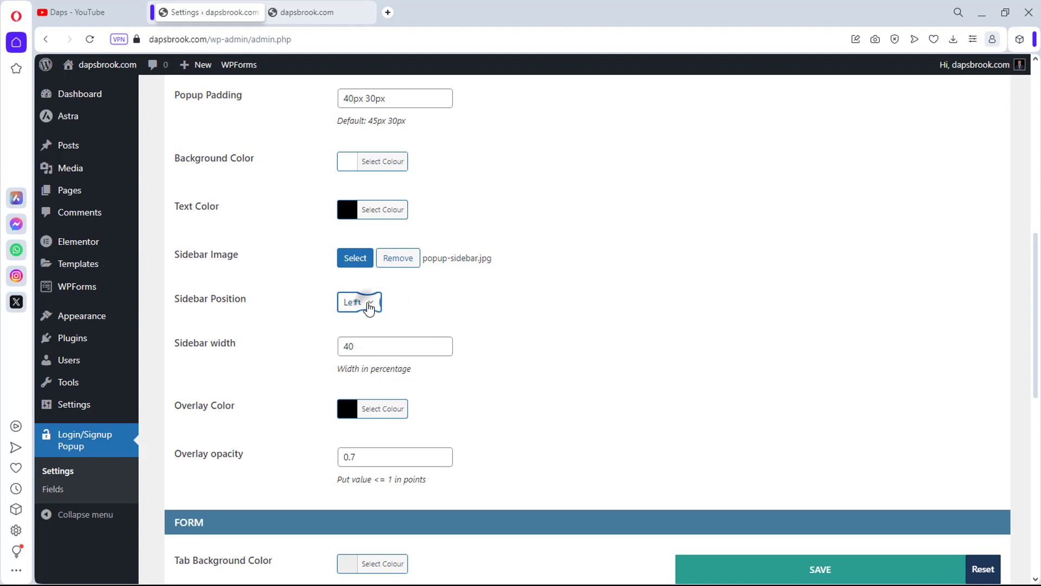
{"action": "left_click", "coordinate": [400, 261]}
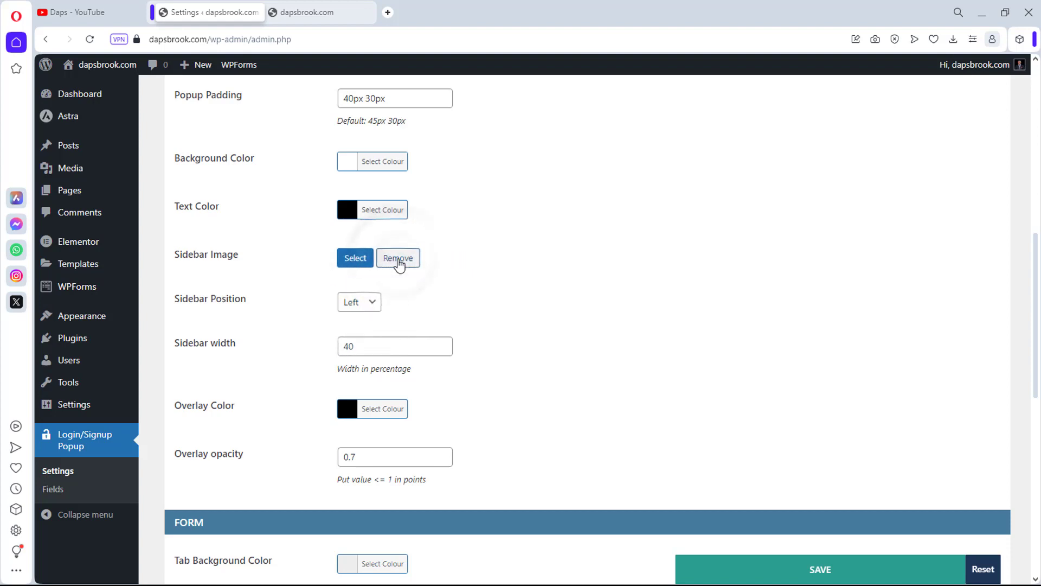
{"action": "scroll", "coordinate": [542, 325], "scroll_direction": "down", "scroll_amount": 1}
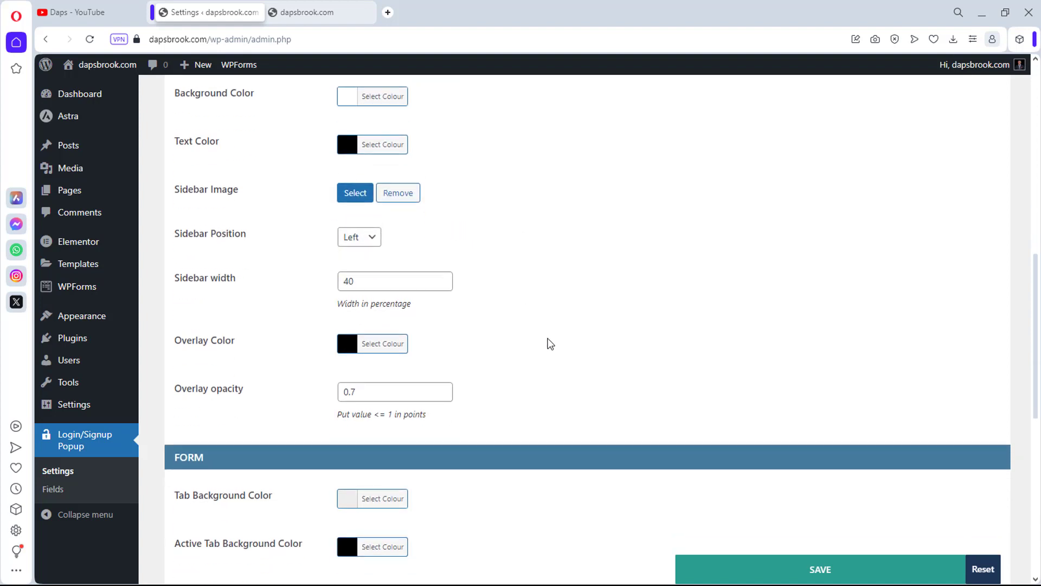
{"action": "left_click", "coordinate": [793, 577]}
Step: Reload dapsbrook.com in the private window, check the Register submenu, and view the Login popup before closing it
{"action": "key", "text": "alt+Tab"}
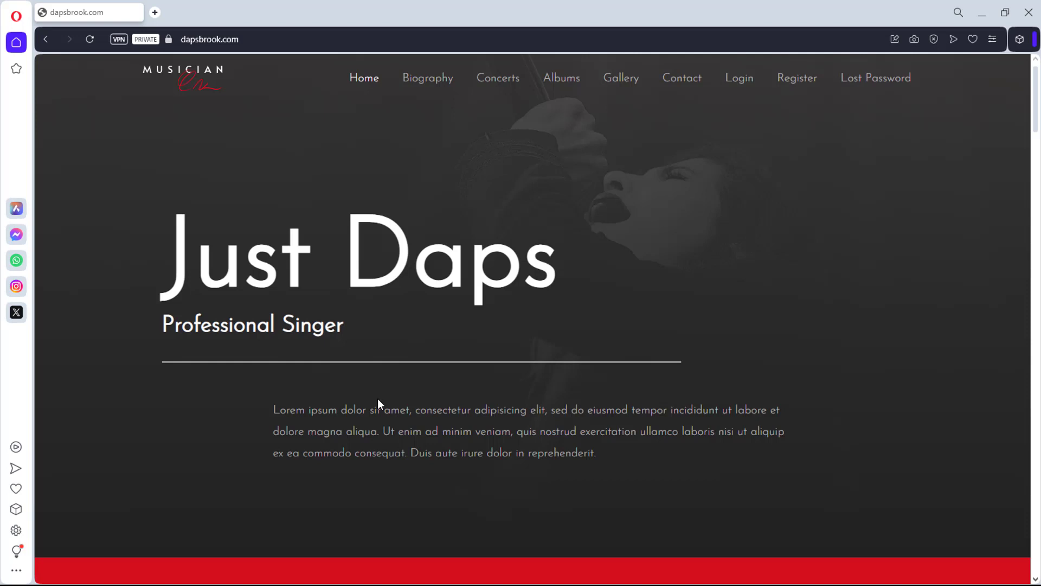
{"action": "left_click", "coordinate": [90, 39]}
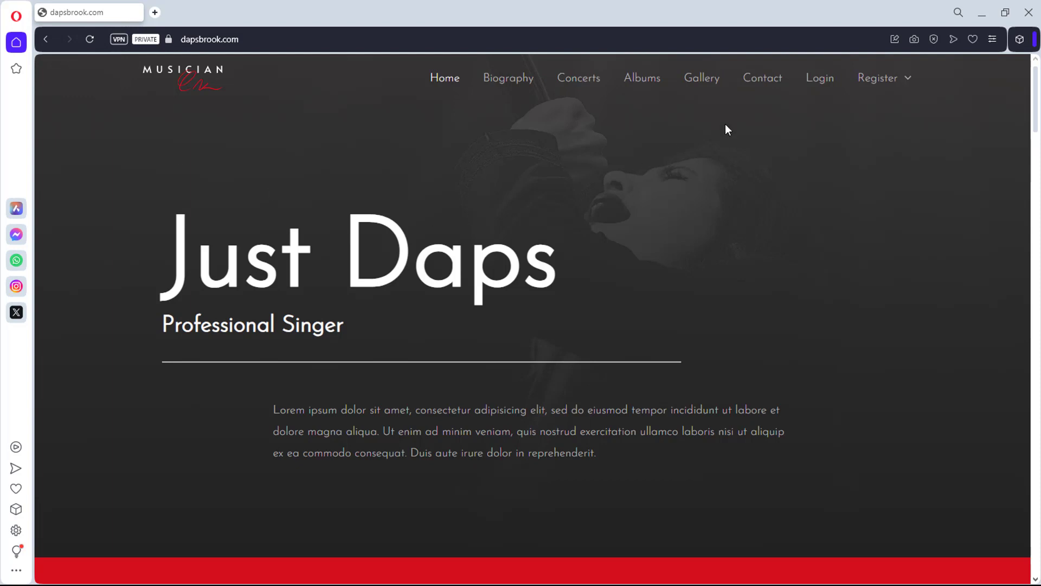
{"action": "mouse_move", "coordinate": [873, 77]}
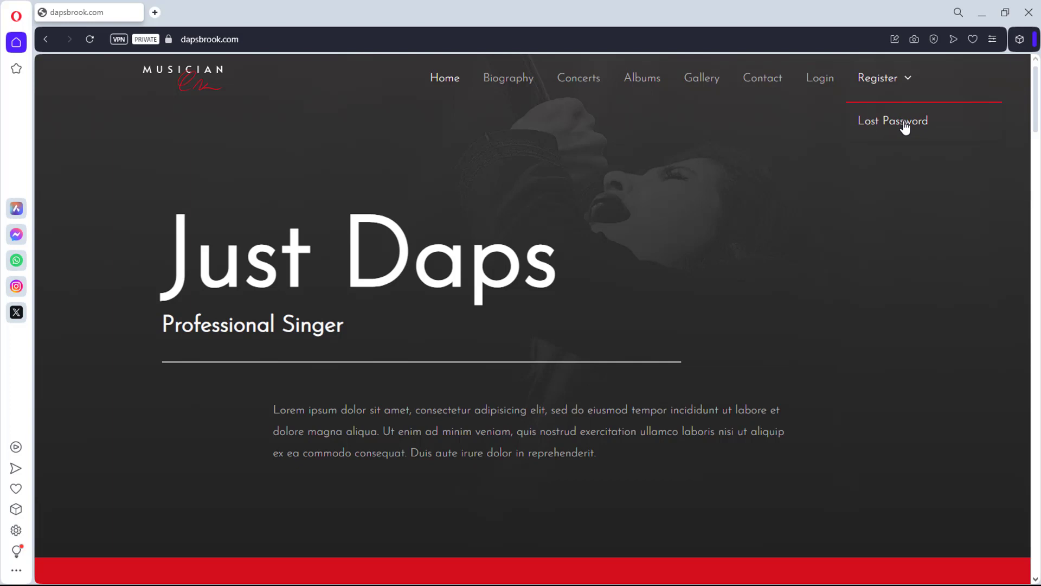
{"action": "left_click", "coordinate": [824, 80]}
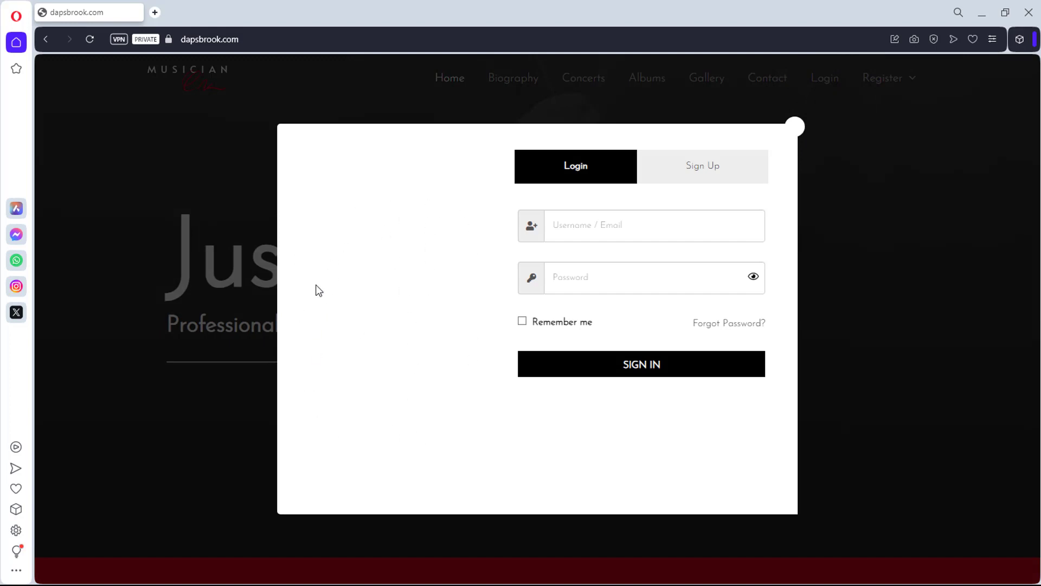
{"action": "left_click", "coordinate": [795, 128]}
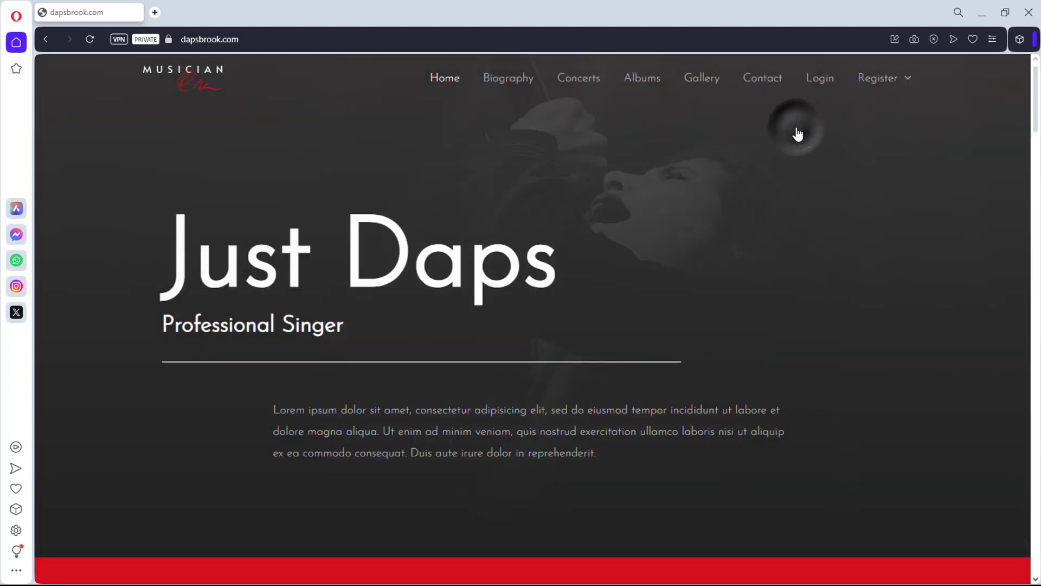